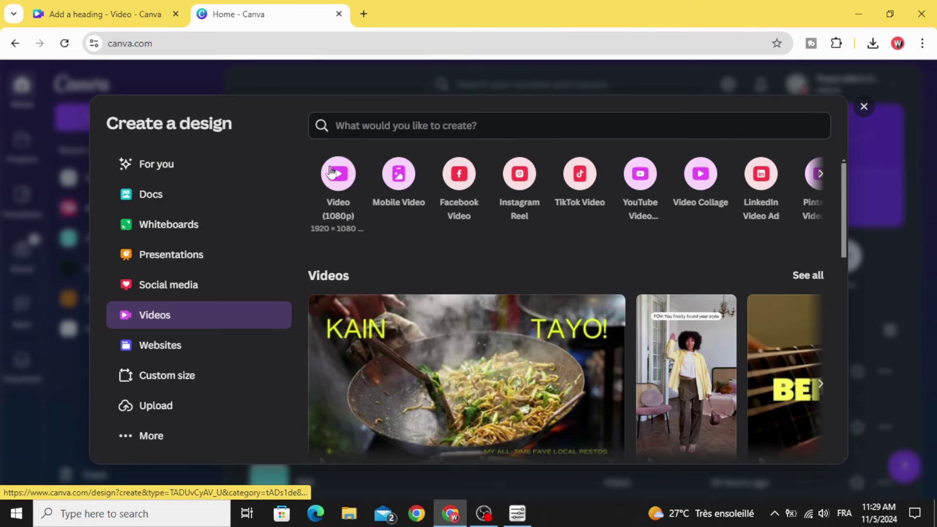
Create a new 1920 × 1080 px video design and fill its page with the uploaded ocean beach image.
click(333, 176)
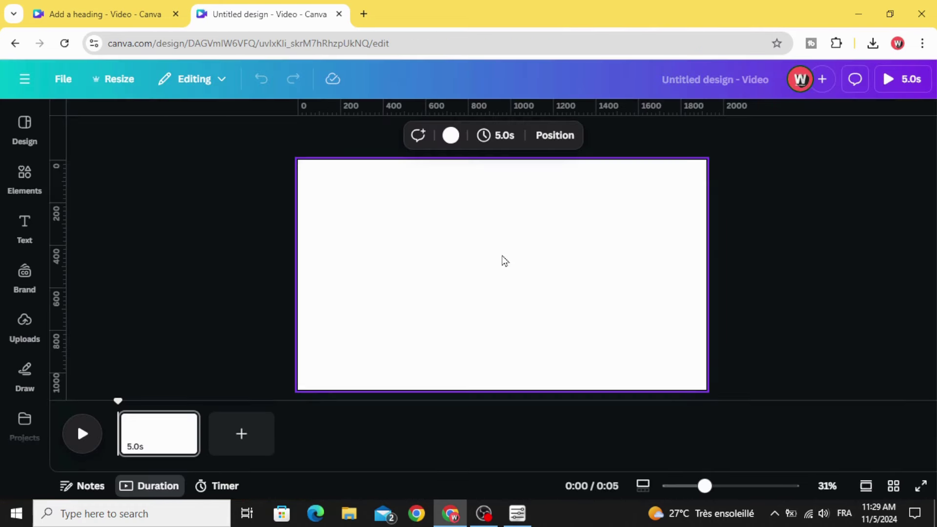
click(22, 327)
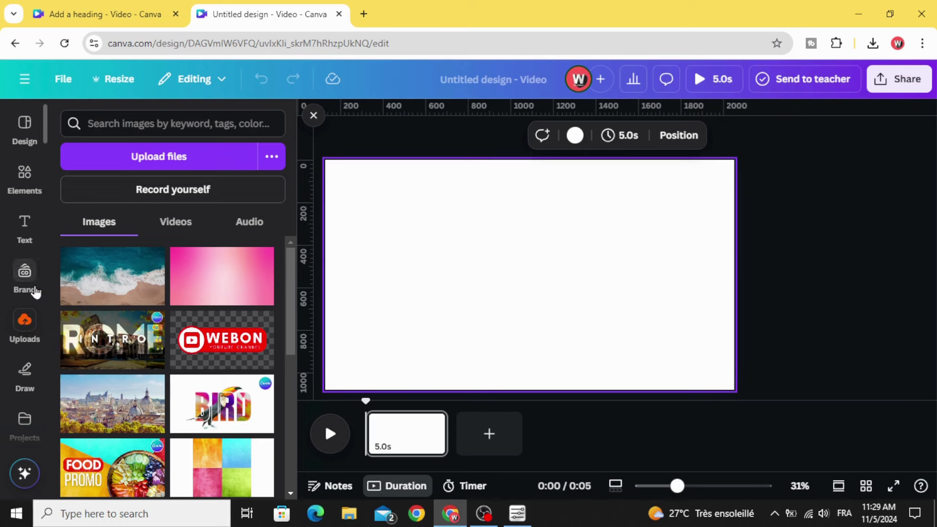
drag(111, 273, 522, 236)
drag(434, 330, 321, 391)
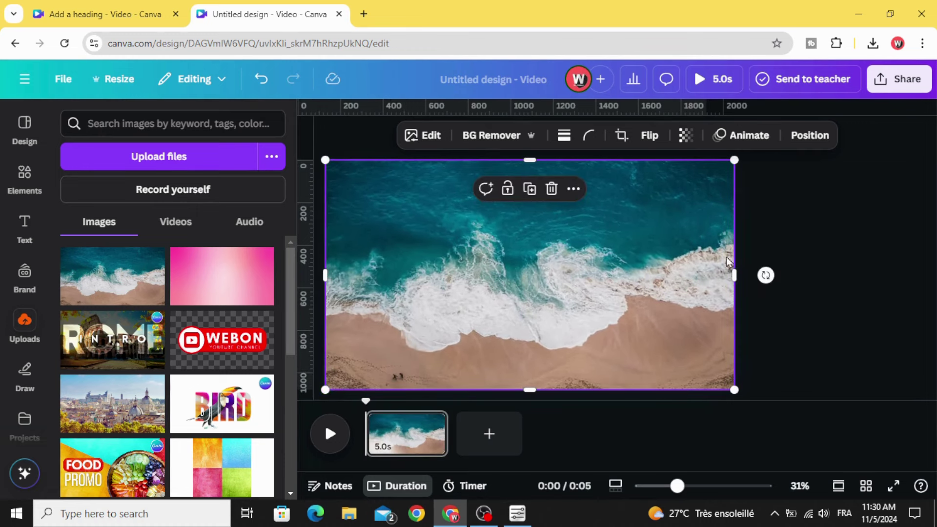
Add the uploaded 16.1 s aerial island video and enlarge it to cover the whole page.
click(789, 198)
click(175, 221)
click(113, 276)
drag(412, 343, 325, 392)
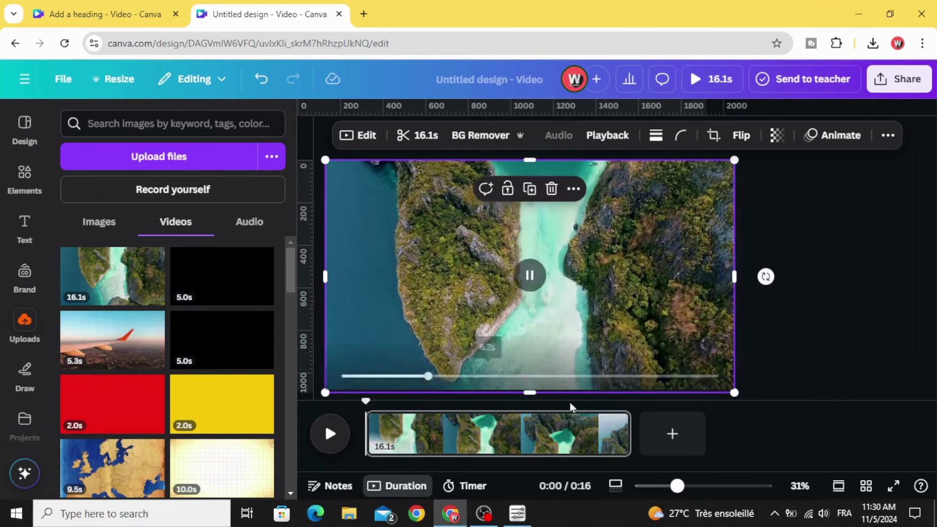
Add a second page and insert a square shape, stretched into a wide rectangle that leaves a white margin around it.
click(671, 434)
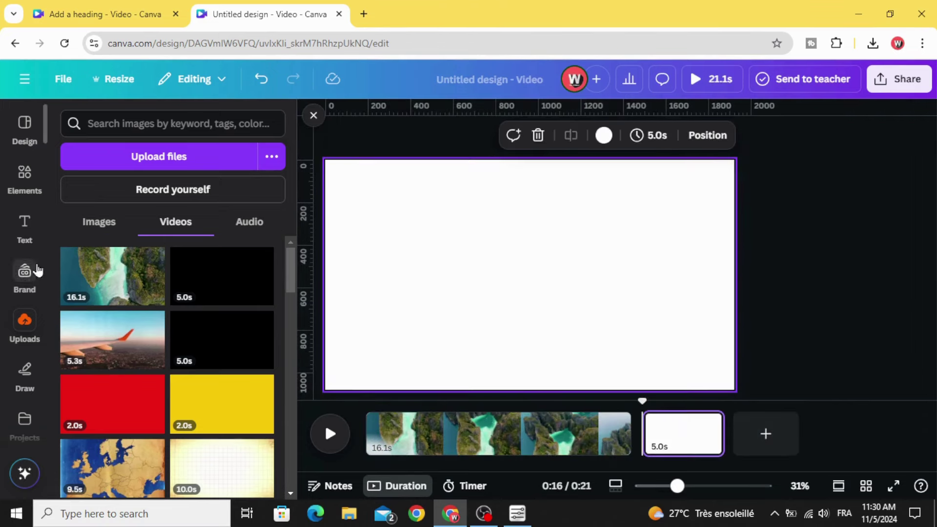
click(23, 178)
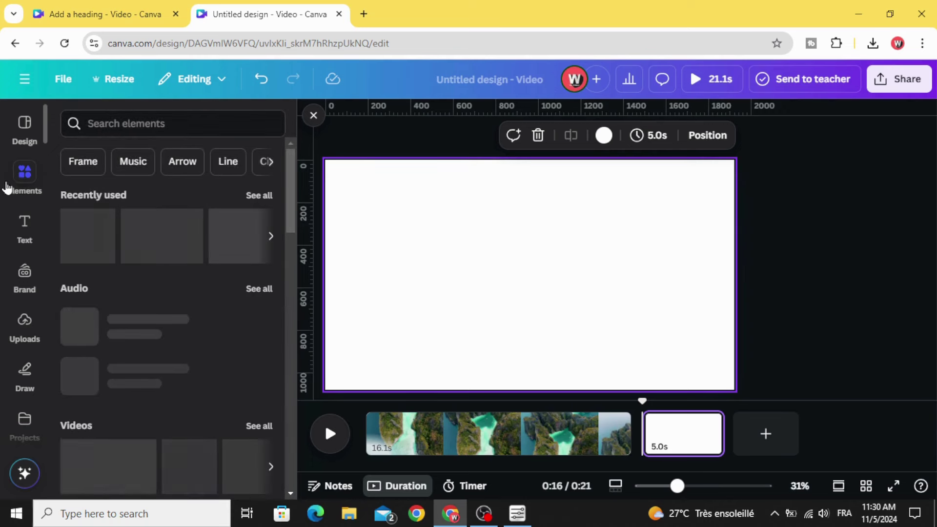
scroll(84, 315, down, 12)
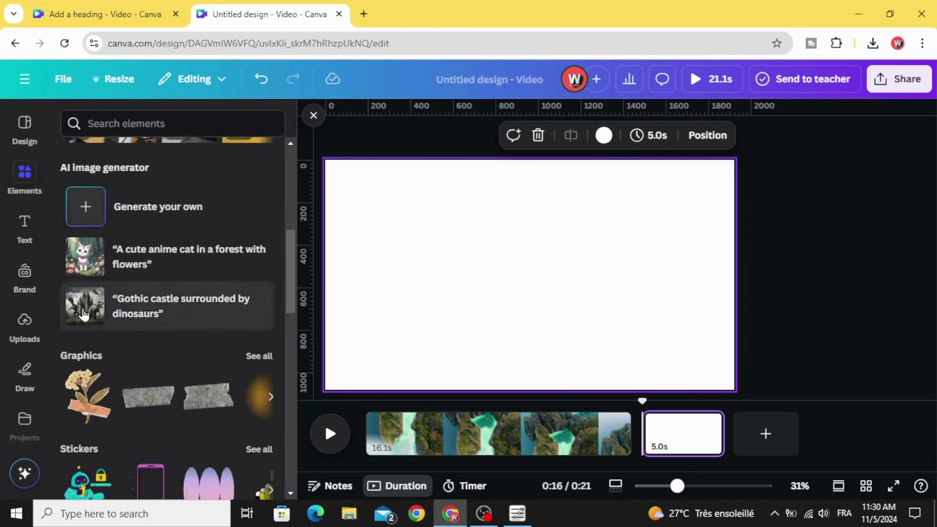
scroll(84, 315, down, 3)
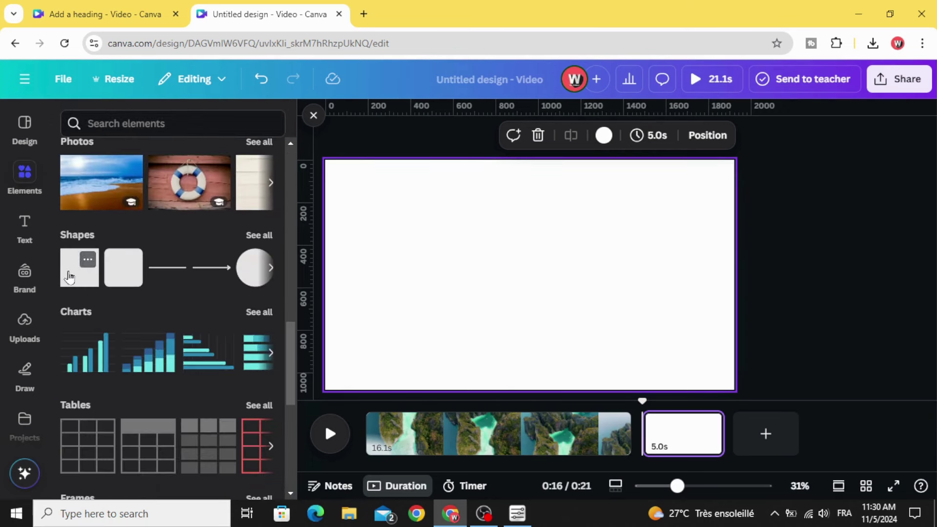
click(68, 276)
drag(523, 288, 704, 234)
drag(573, 253, 573, 369)
drag(542, 324, 546, 315)
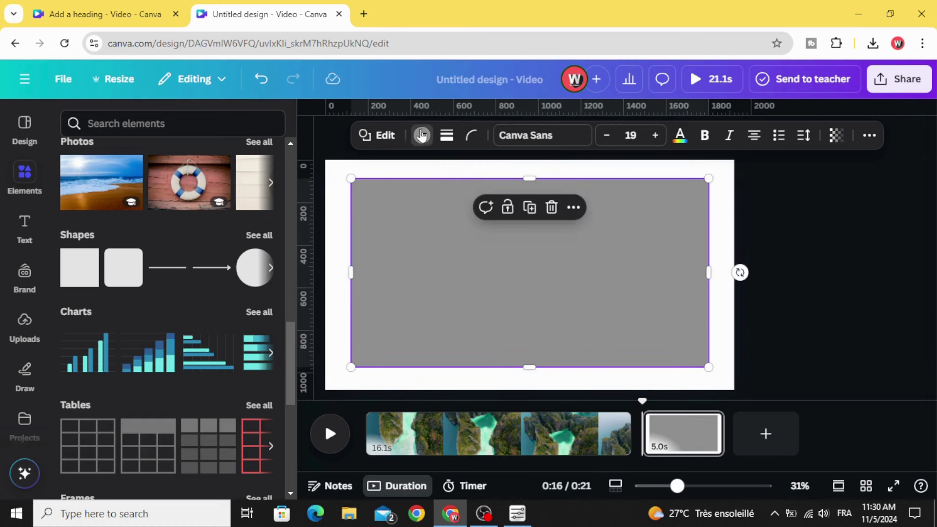
Fill the rectangle on the second page with solid black.
click(422, 135)
click(76, 438)
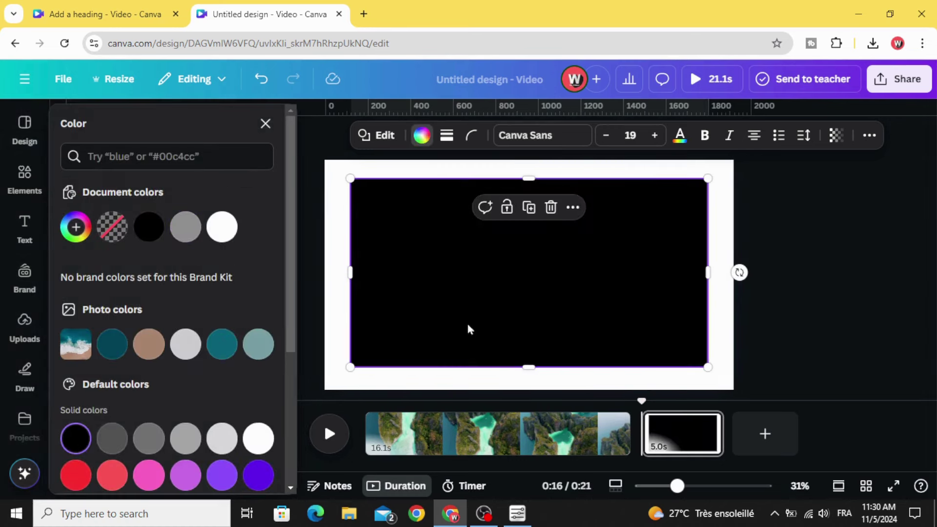
click(816, 235)
Add a heading reading "THAILAND" over the black rectangle.
click(24, 226)
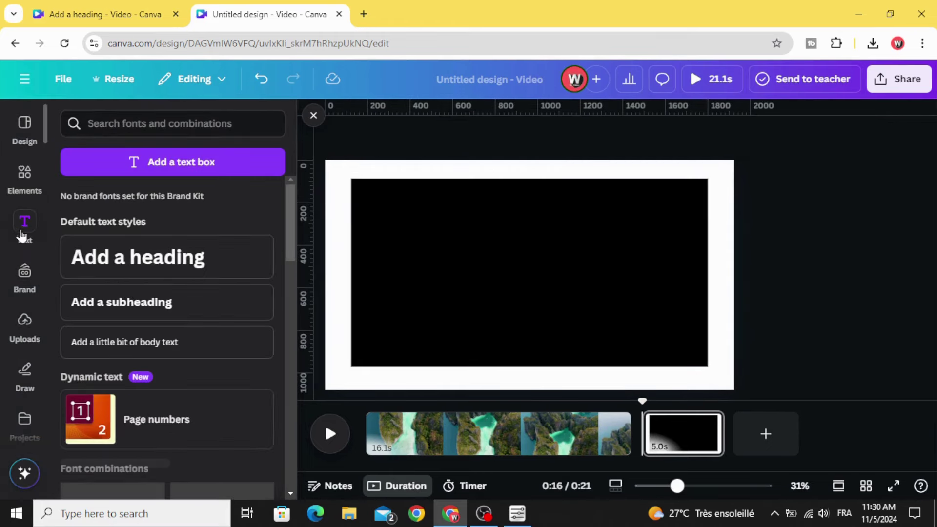
click(157, 267)
text(T)
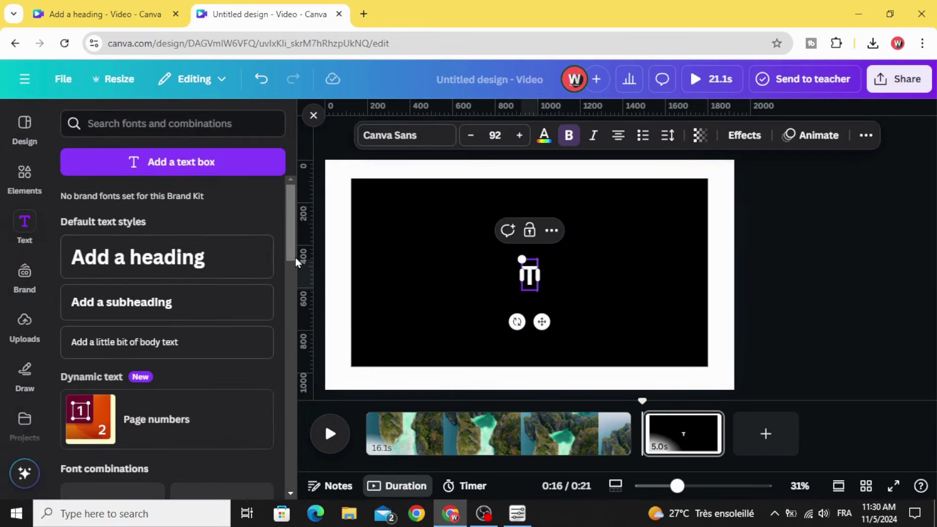
text(HAILAND)
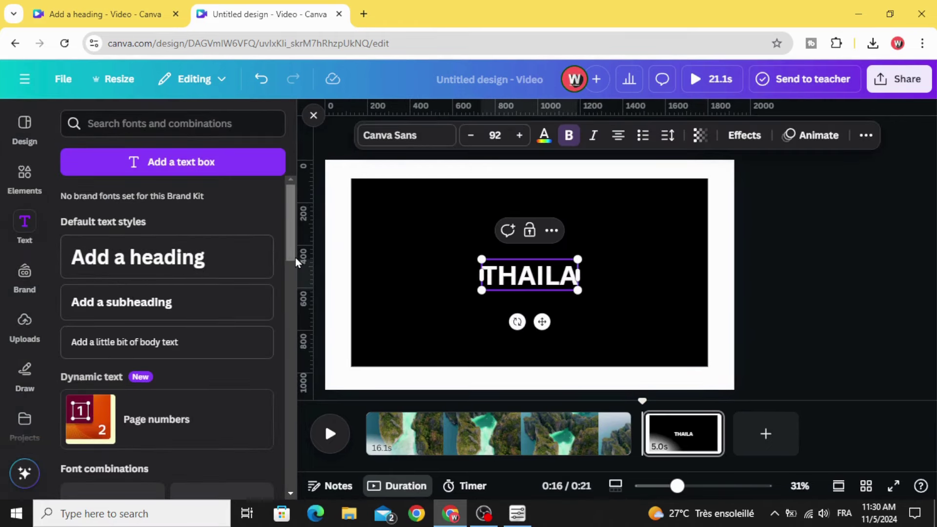
Search the fonts for "ANT" and set the THAILAND heading in Anton.
click(415, 136)
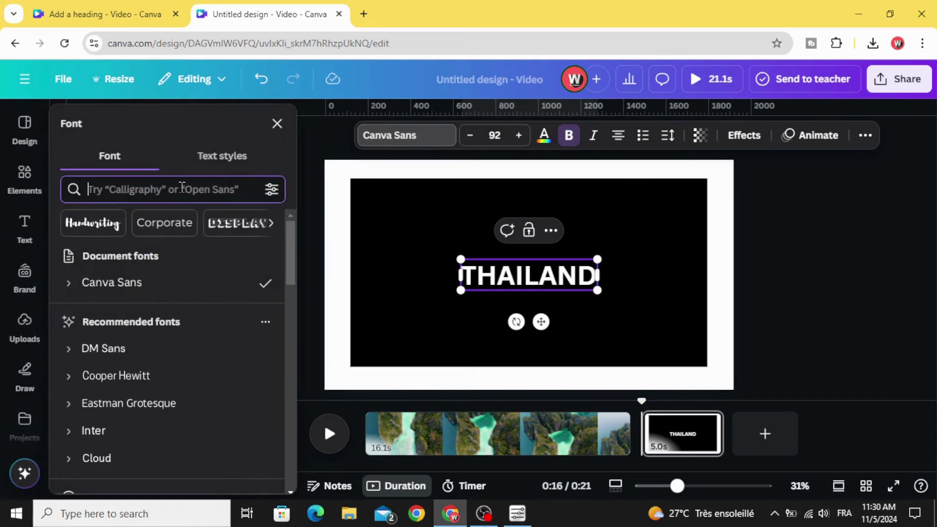
text(ZANT)
key(ctrl+a)
text(A)
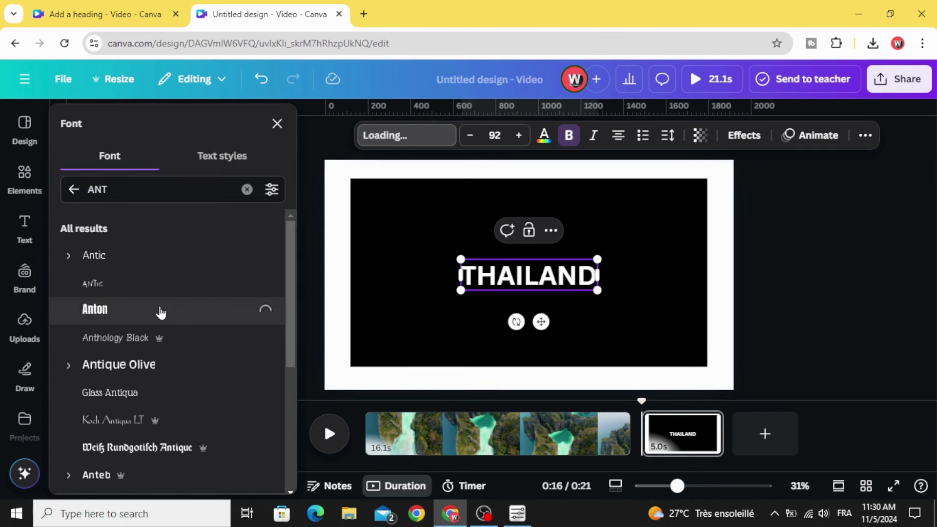
Enlarge the THAILAND heading to font size 296 and center it within the black rectangle.
drag(483, 259, 386, 202)
drag(575, 291, 671, 359)
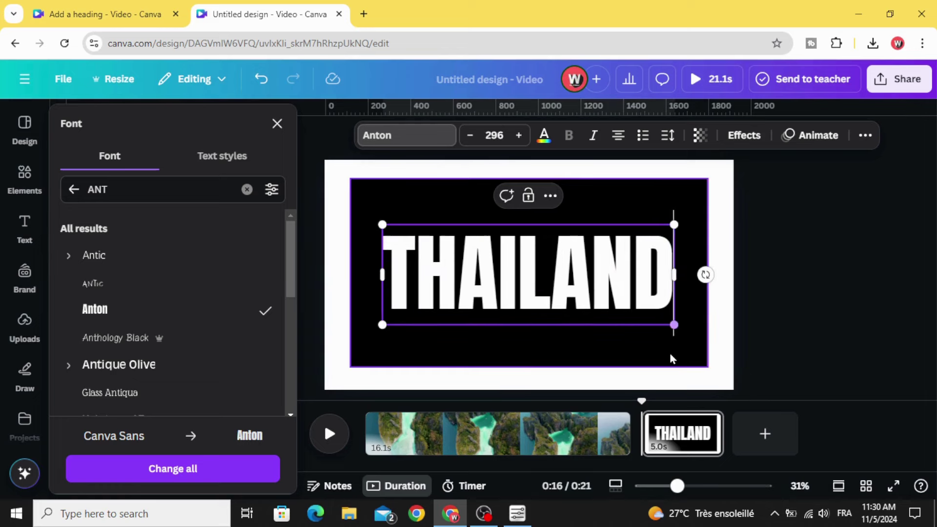
click(858, 264)
drag(558, 278, 572, 278)
click(859, 242)
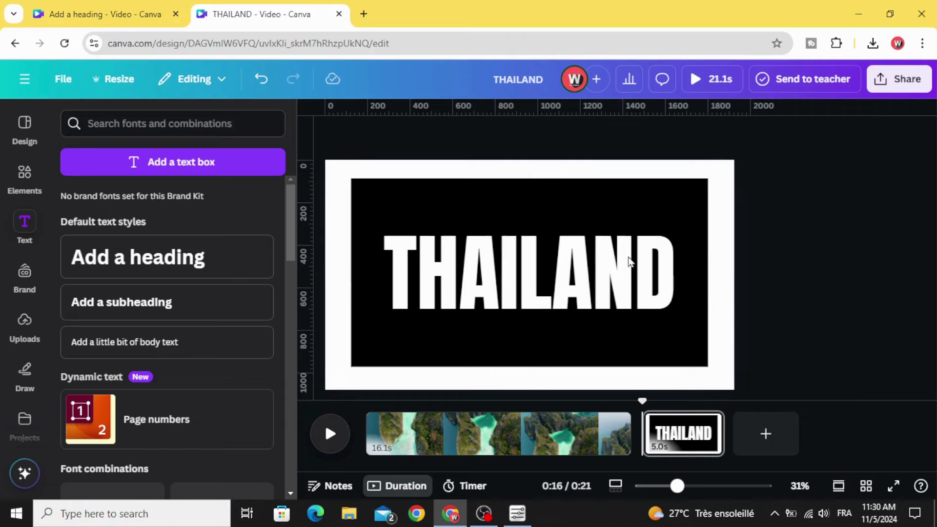
Download only page 2 of the design as a PNG at size 1.
click(898, 79)
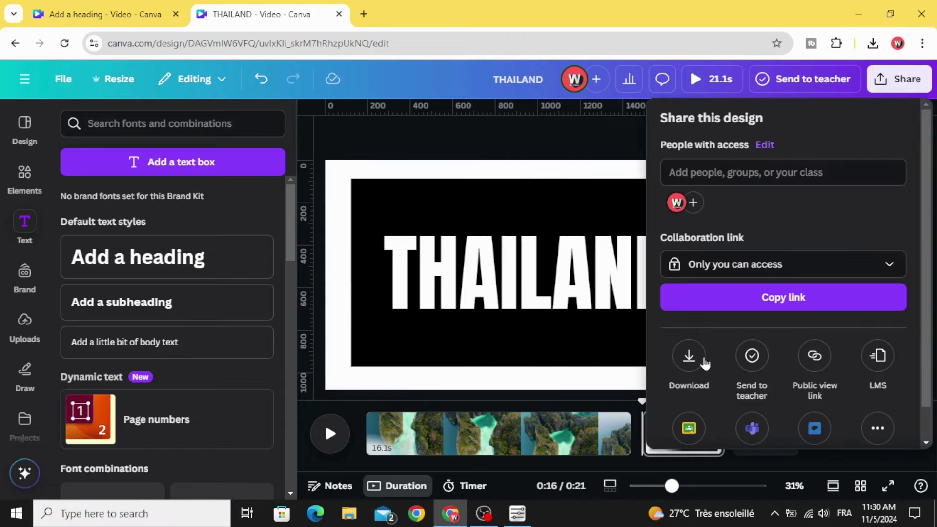
click(689, 356)
click(803, 185)
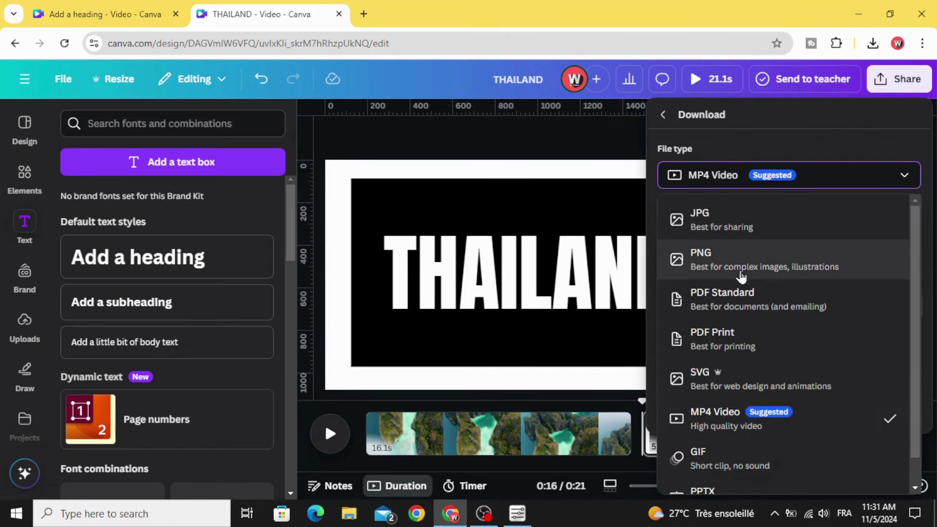
click(785, 261)
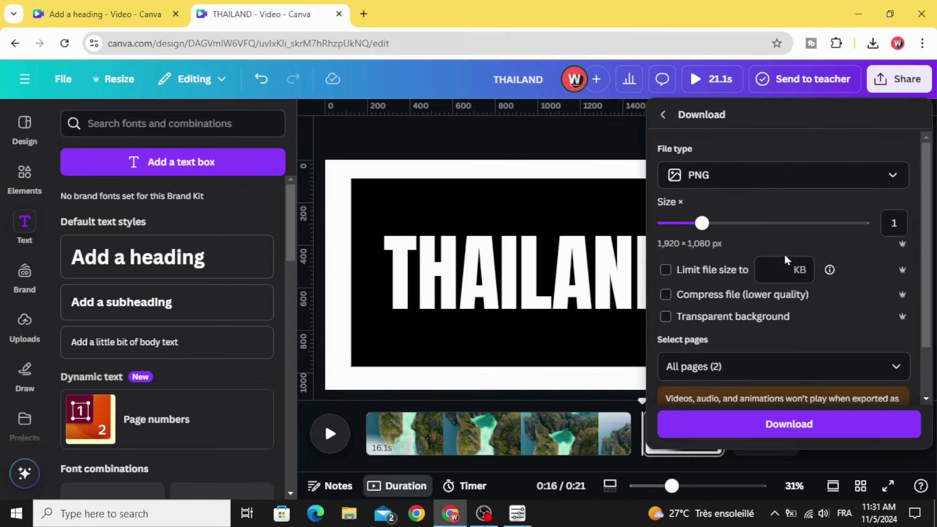
click(785, 361)
click(874, 195)
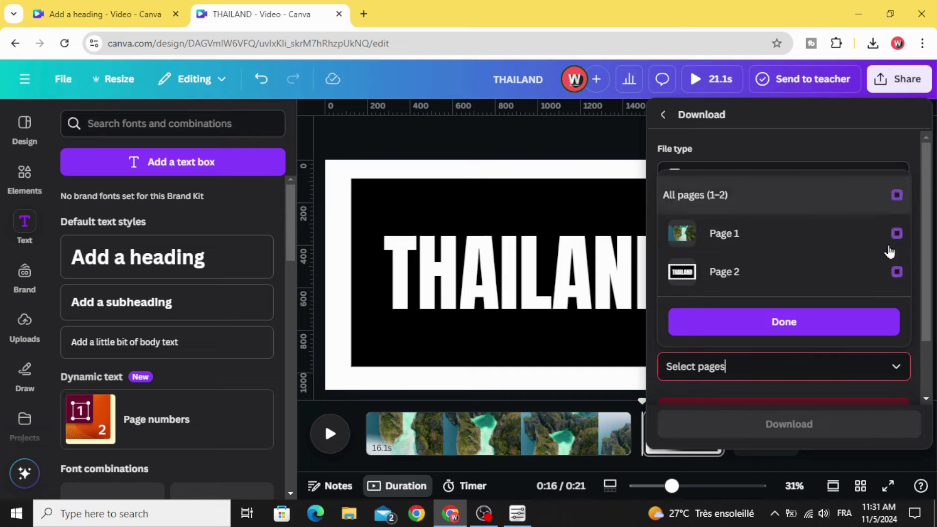
click(896, 272)
click(783, 324)
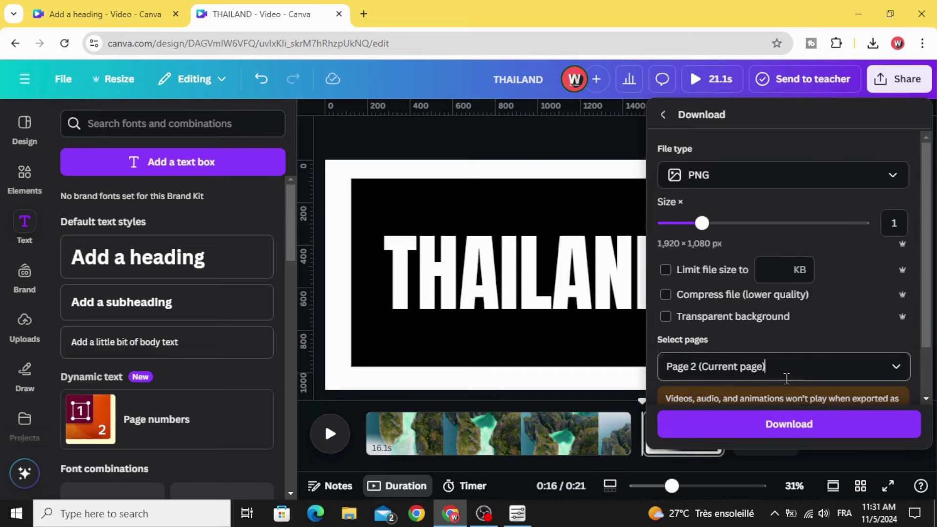
click(787, 424)
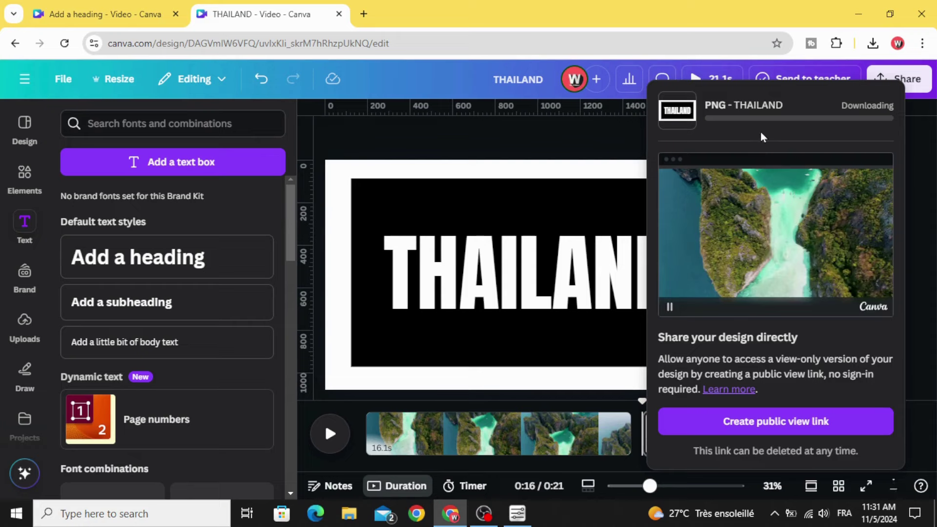
Upload the downloaded THAILAND PNG into the design's uploaded images.
click(873, 46)
drag(784, 115, 161, 326)
click(26, 328)
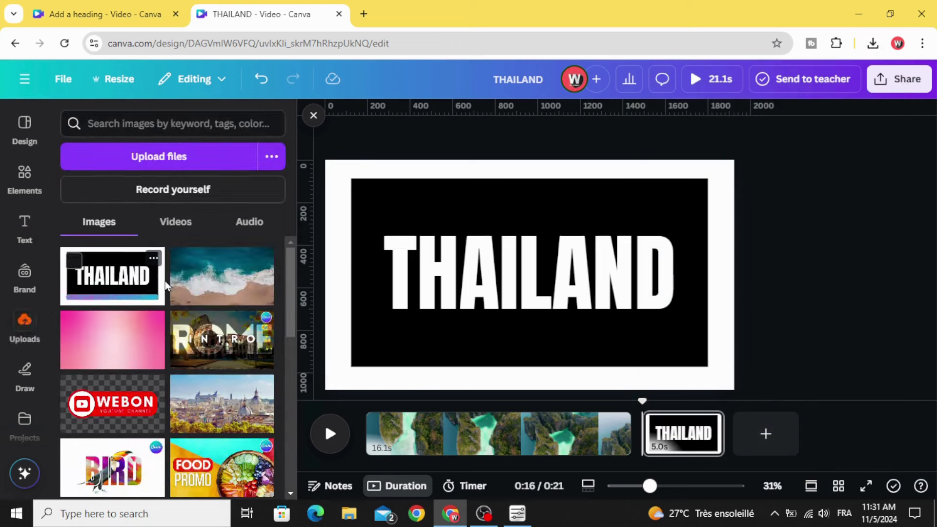
Trim the island video on the first page to 3.9 s.
click(490, 427)
click(446, 310)
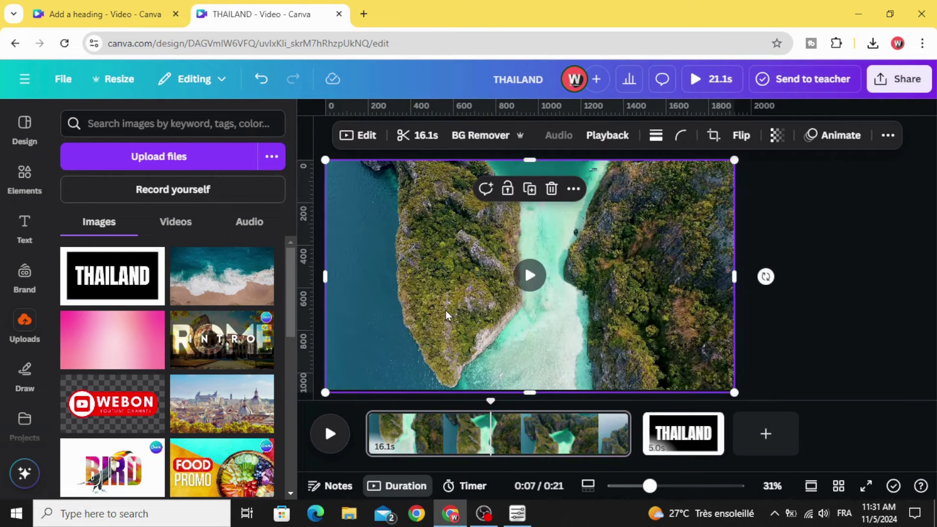
drag(627, 436, 430, 434)
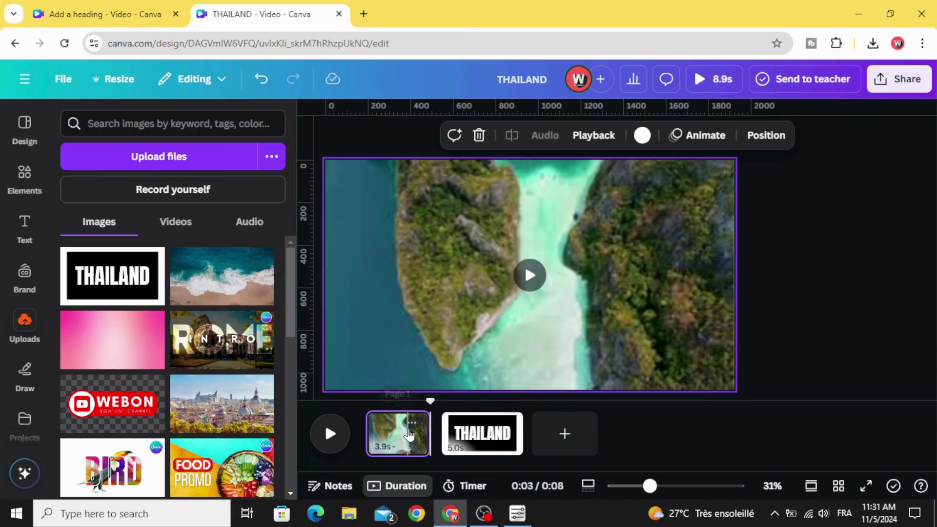
Place the uploaded THAILAND image over the video, enlarge and center it until its white border lies outside the page, and remove its background.
drag(107, 285, 442, 235)
drag(605, 317, 791, 427)
drag(647, 360, 646, 353)
drag(649, 485, 642, 486)
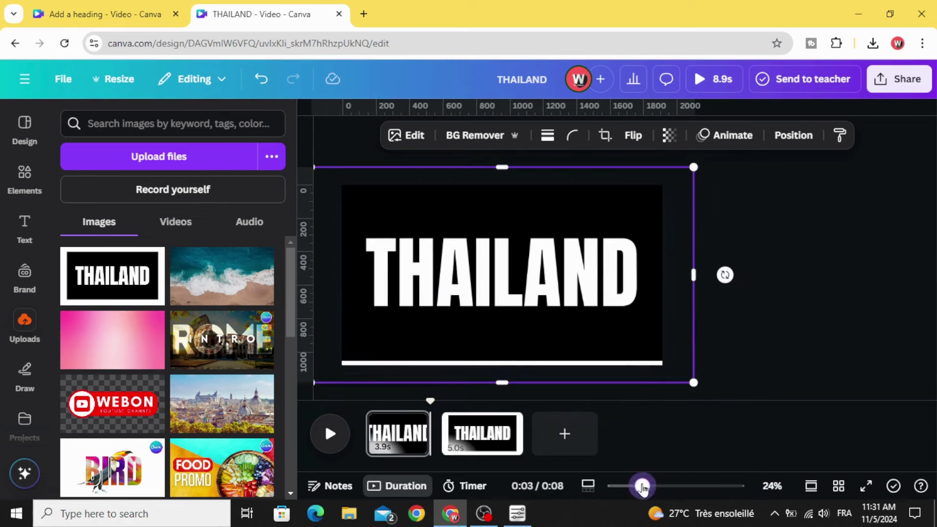
drag(695, 385, 704, 388)
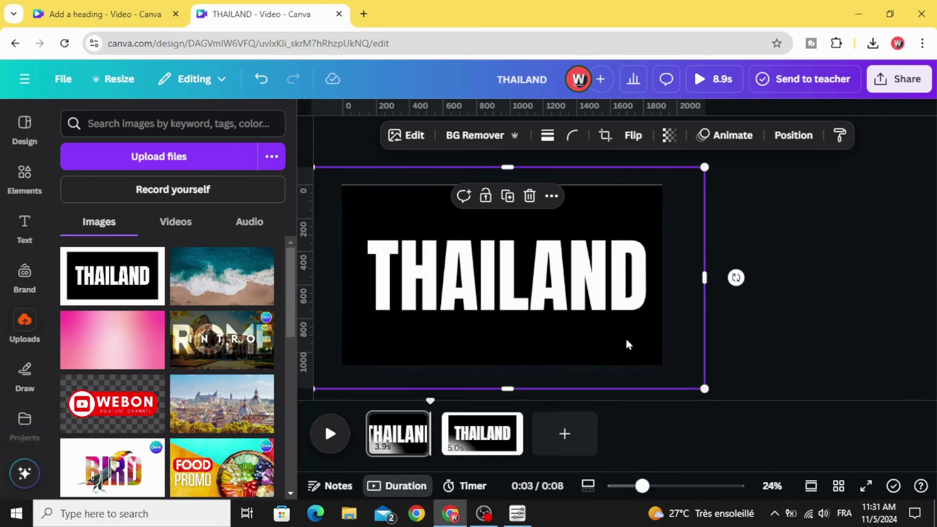
drag(625, 344, 618, 336)
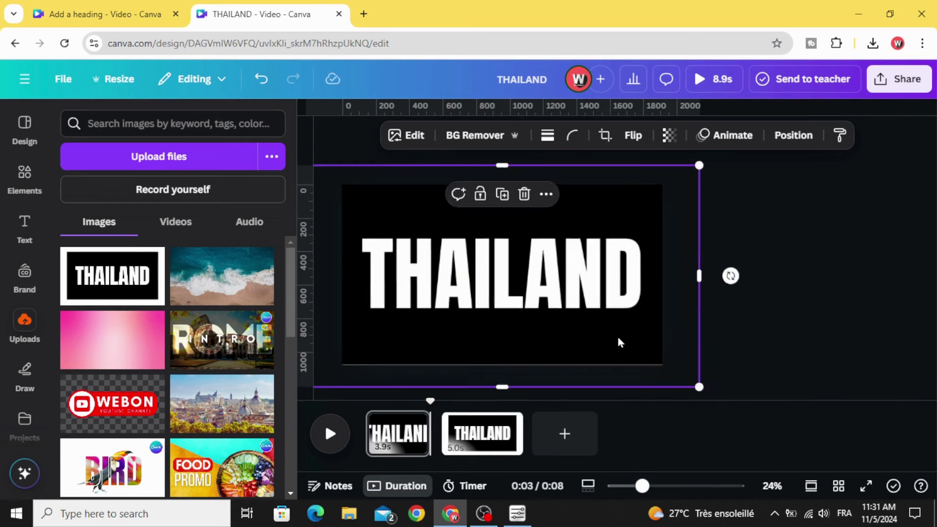
drag(697, 386, 703, 388)
mouse_move(620, 345)
mouse_down()
mouse_move(608, 339)
mouse_move(615, 343)
mouse_up()
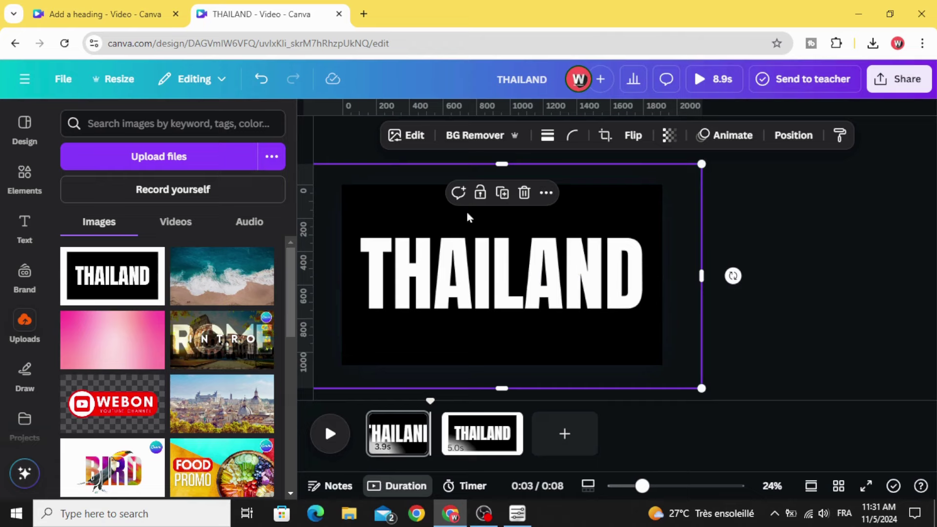
click(473, 139)
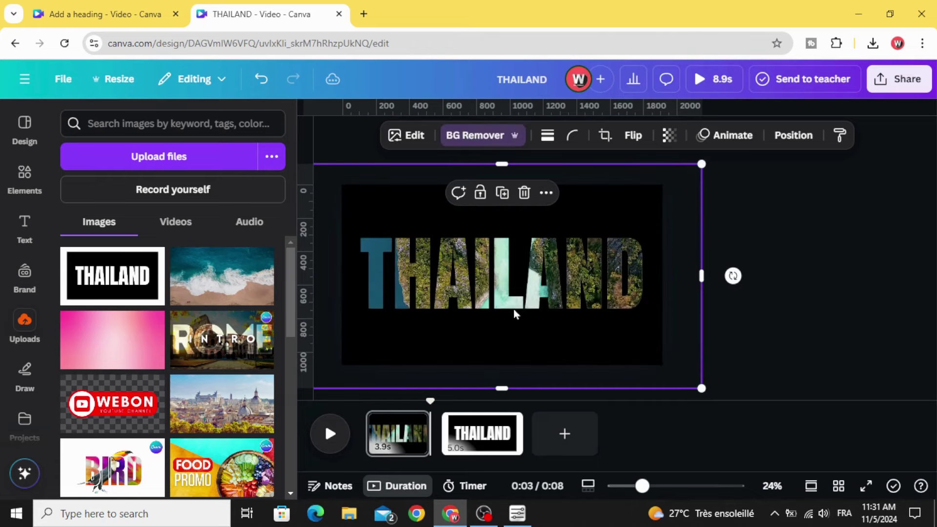
Copy the white THAILAND text from the second page and paste it onto the first page.
click(492, 436)
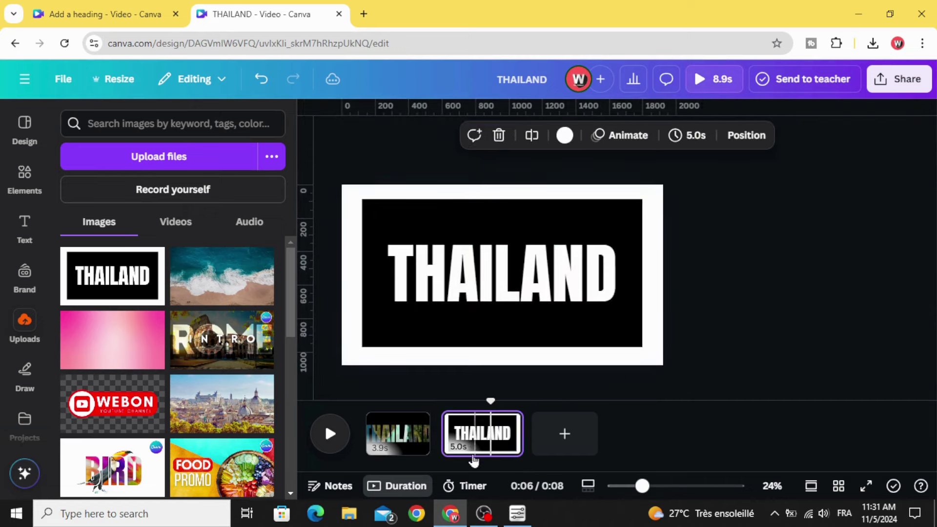
click(543, 278)
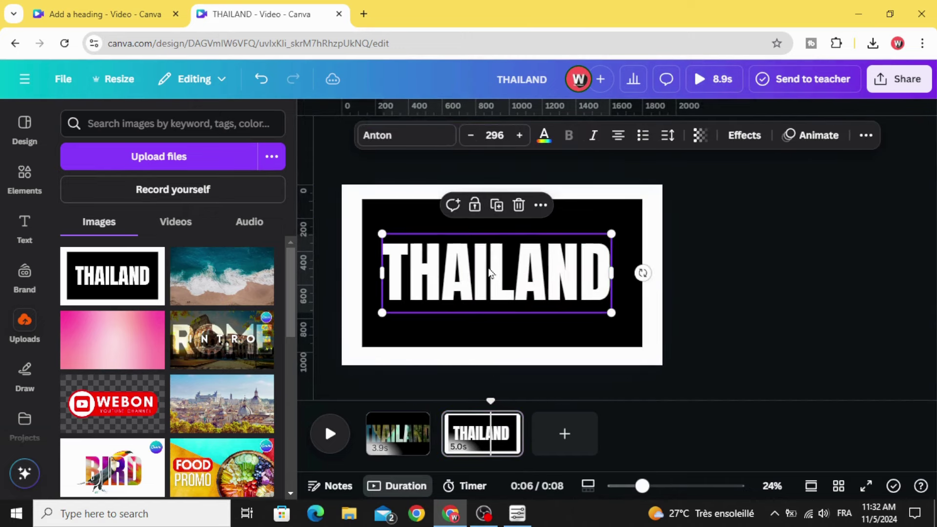
right_click(494, 263)
click(558, 125)
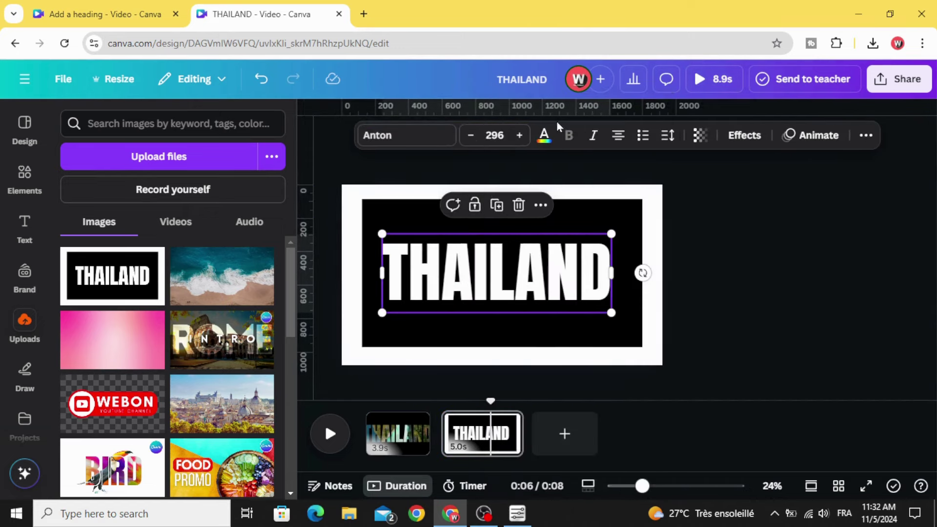
click(397, 434)
click(434, 271)
right_click(436, 274)
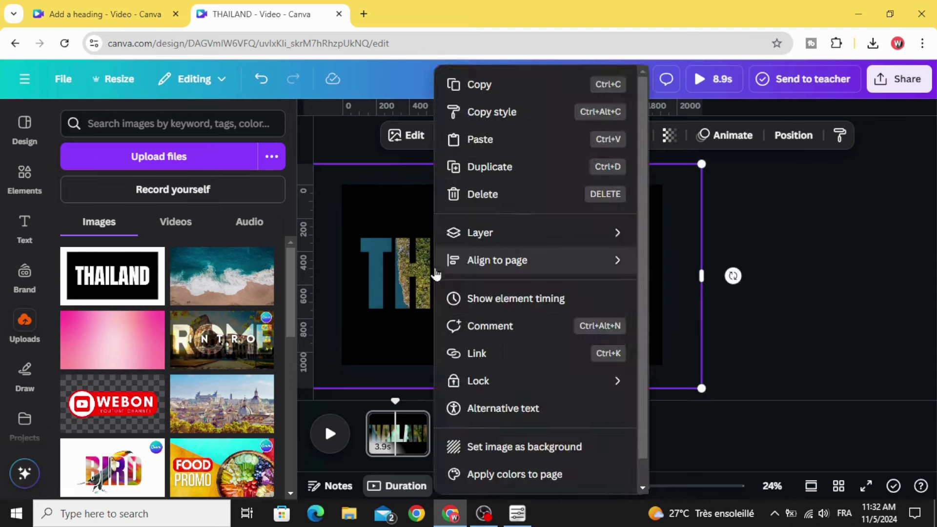
click(525, 147)
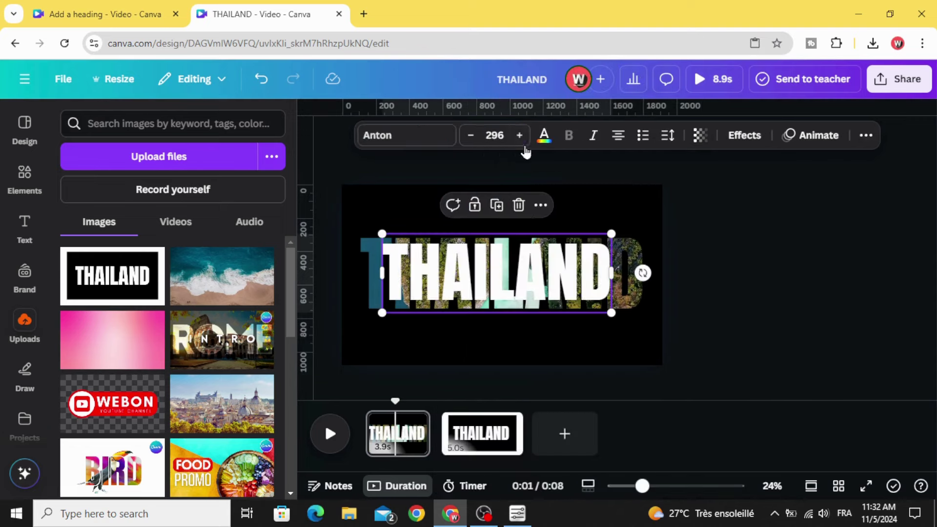
Enlarge the pasted THAILAND text to size 367 and align it exactly over the cut-out letters.
drag(528, 282, 505, 274)
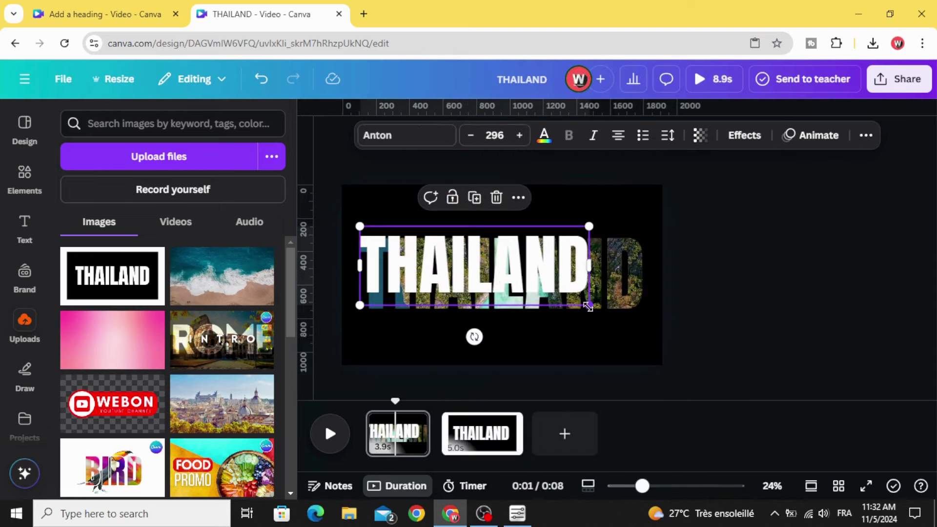
drag(588, 306, 639, 339)
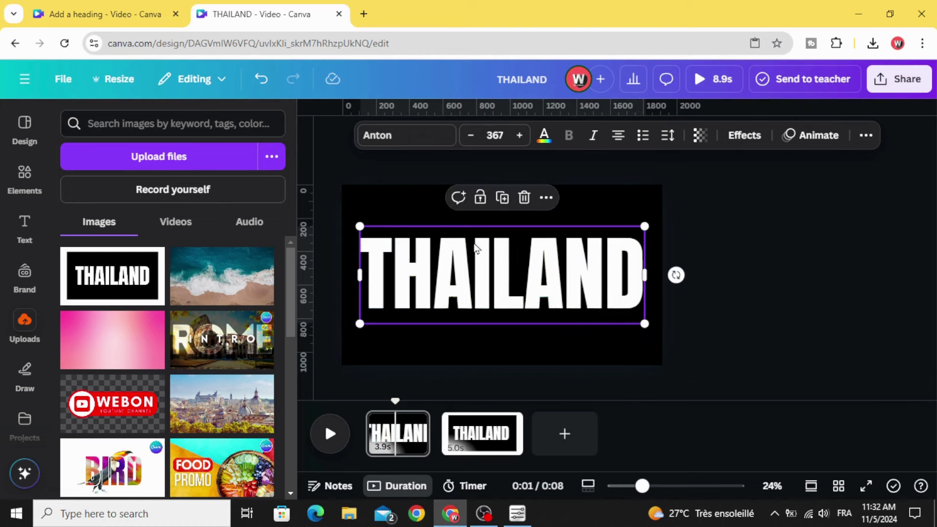
mouse_move(503, 254)
mouse_down()
mouse_move(503, 282)
mouse_move(498, 258)
mouse_up()
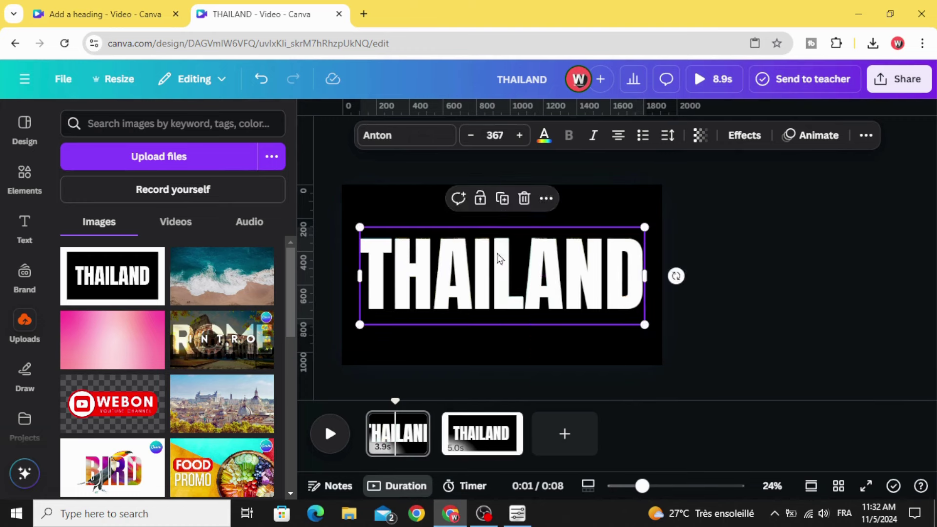
click(733, 244)
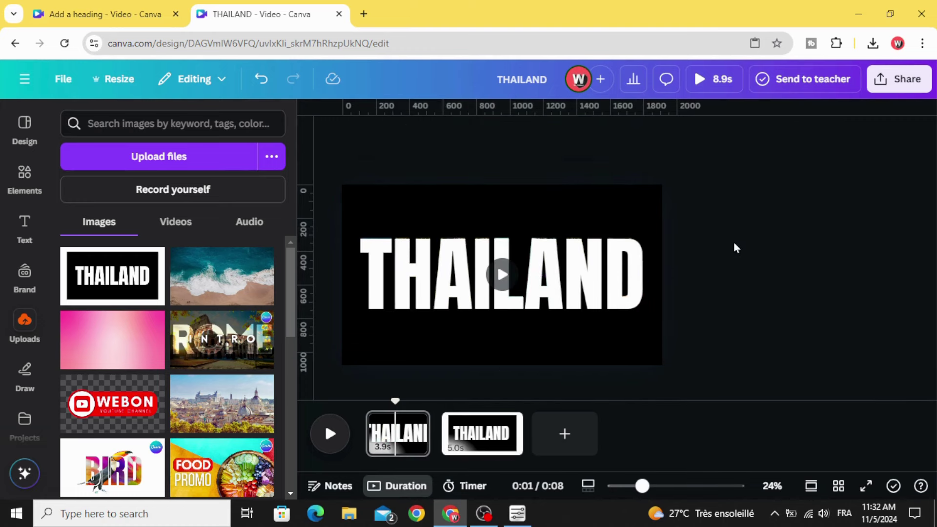
Delete the THAILAND text and the black rectangle from the second page, leaving it blank.
click(490, 443)
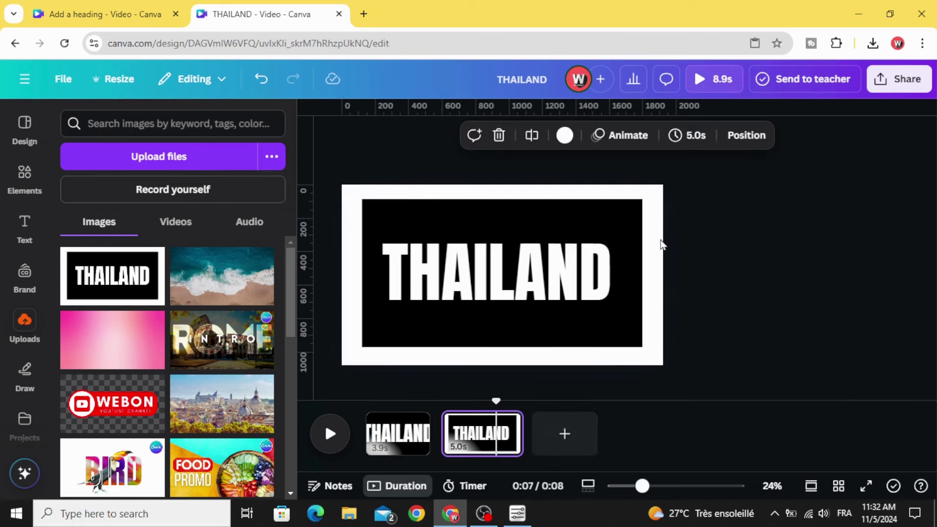
drag(727, 184, 476, 355)
click(533, 171)
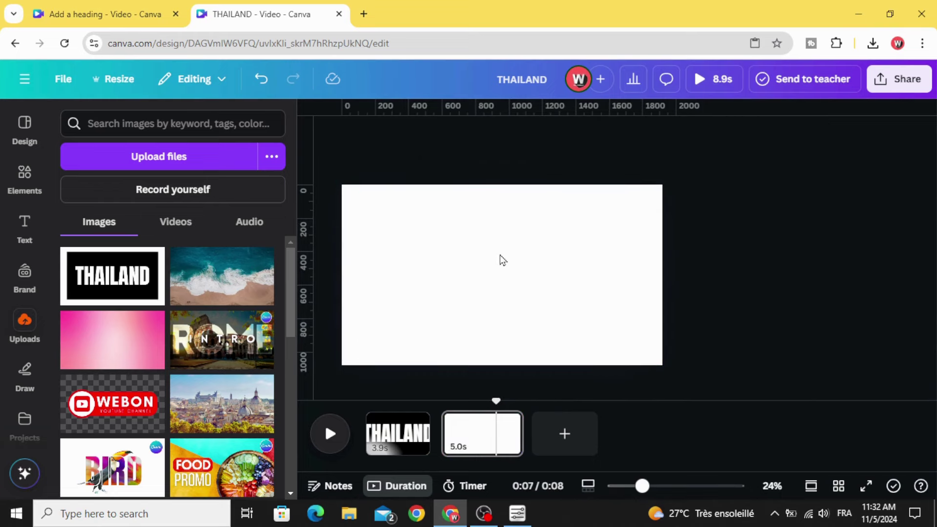
Add the banner shape with a V-notched bottom edge to the blank second page.
click(19, 179)
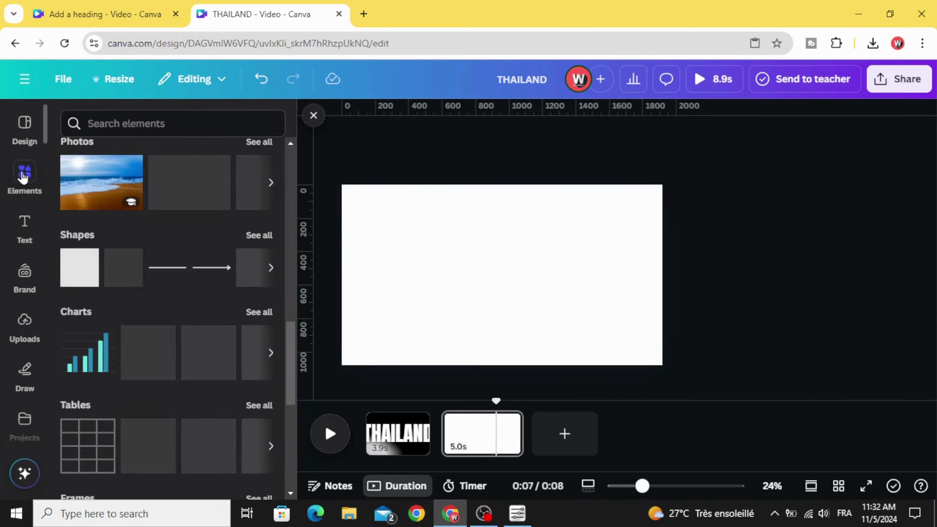
click(263, 236)
scroll(173, 320, down, 10)
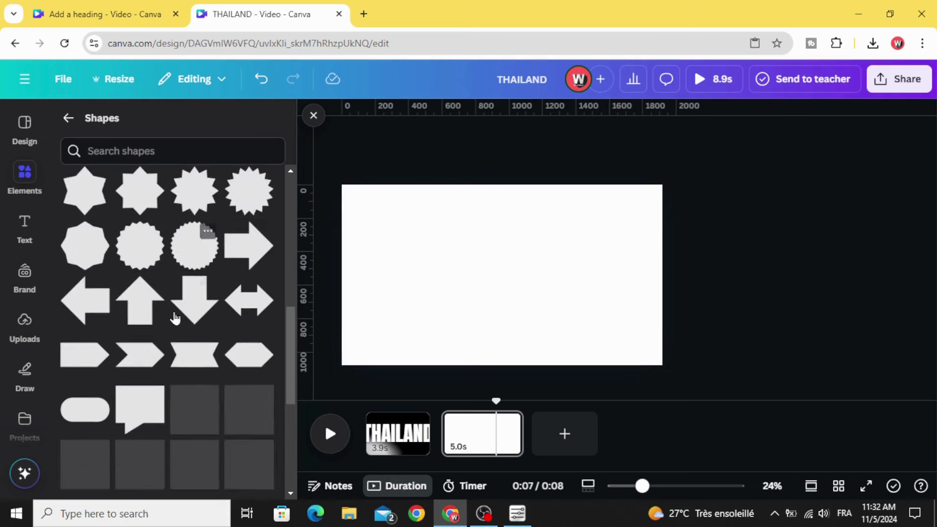
scroll(175, 318, down, 3)
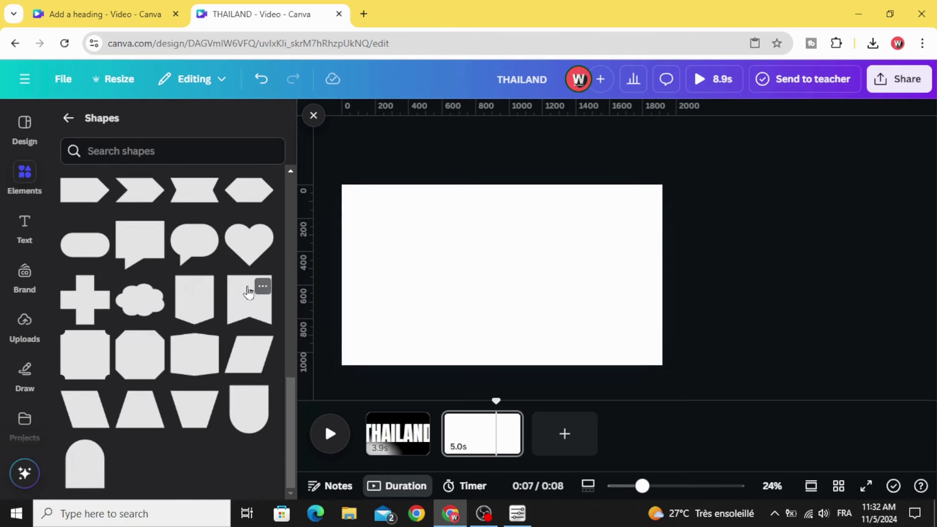
click(246, 306)
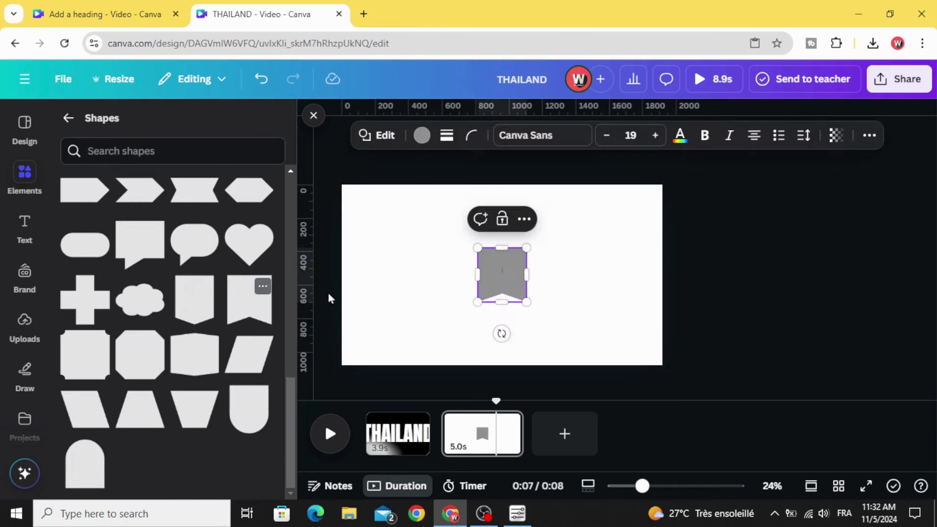
Rotate the banner shape 90° clockwise, stretch it into a wide horizontal bar, and center it vertically toward the page's right side.
drag(502, 333, 413, 278)
drag(529, 276, 642, 278)
drag(577, 287, 508, 307)
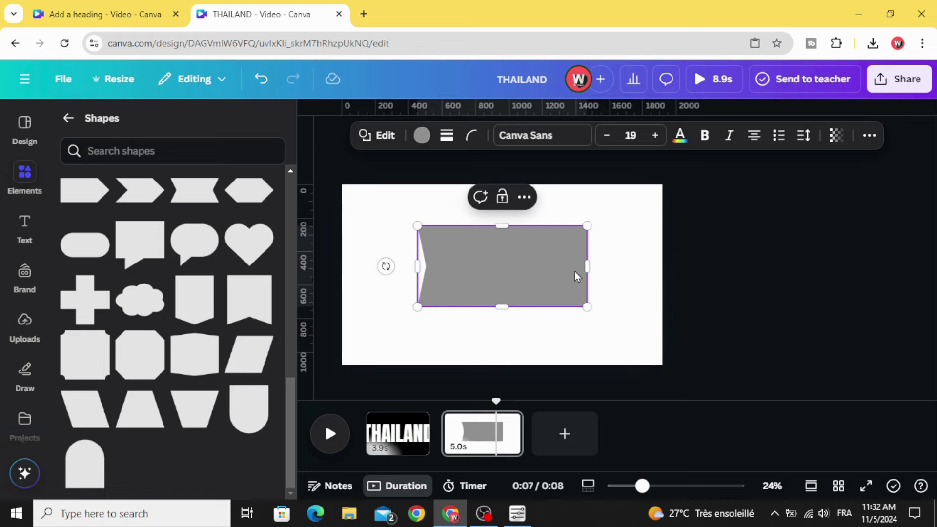
drag(601, 265, 637, 266)
drag(548, 278, 555, 287)
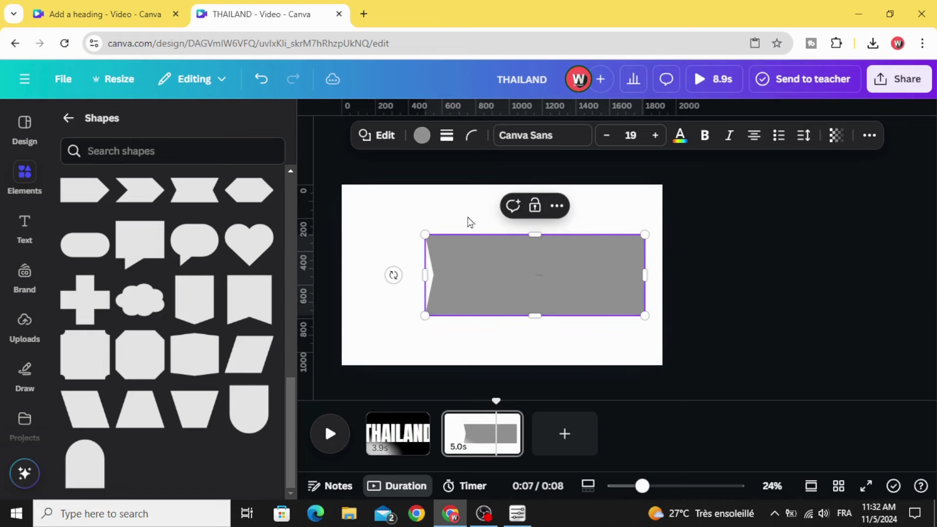
Recolor the banner shape with a custom vivid pink.
click(422, 136)
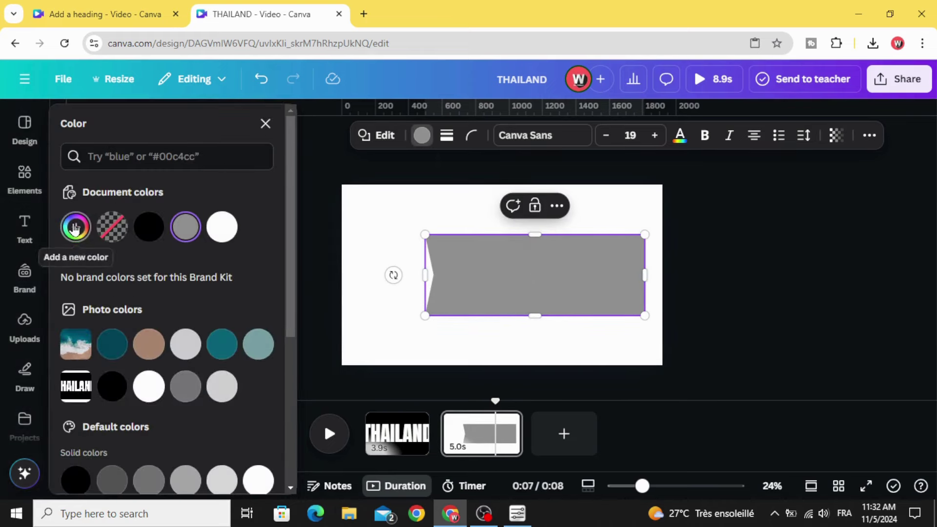
click(75, 228)
click(245, 378)
drag(241, 341, 259, 296)
click(745, 249)
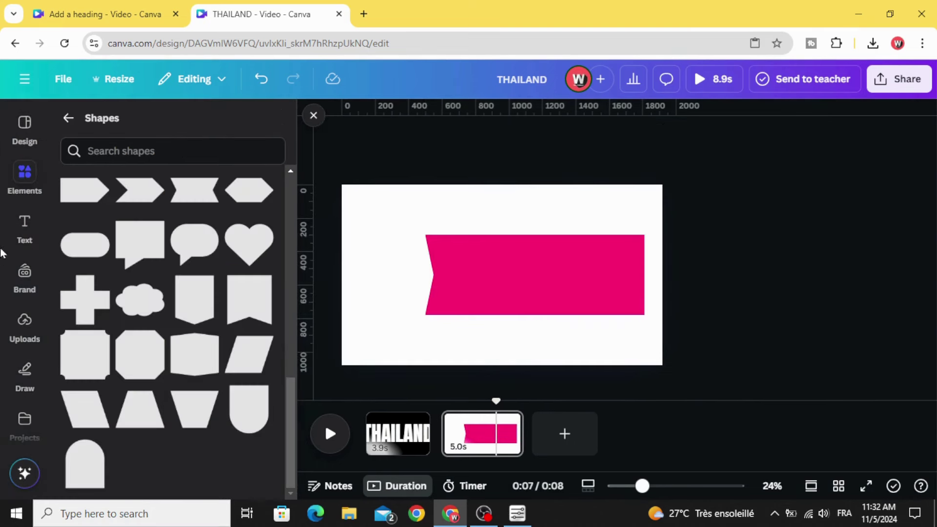
Search the graphics for "airplane" and add the realistic white plane seen from above to the second page.
click(13, 178)
click(64, 126)
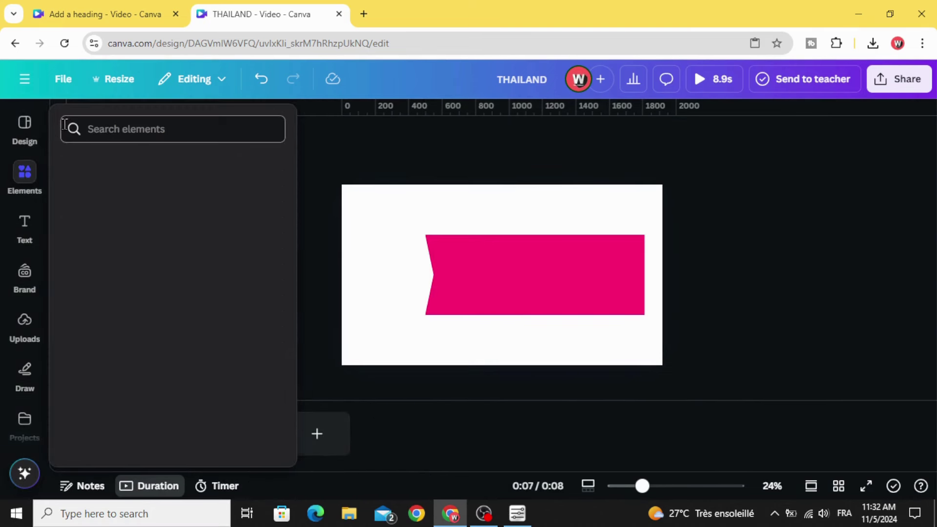
click(110, 130)
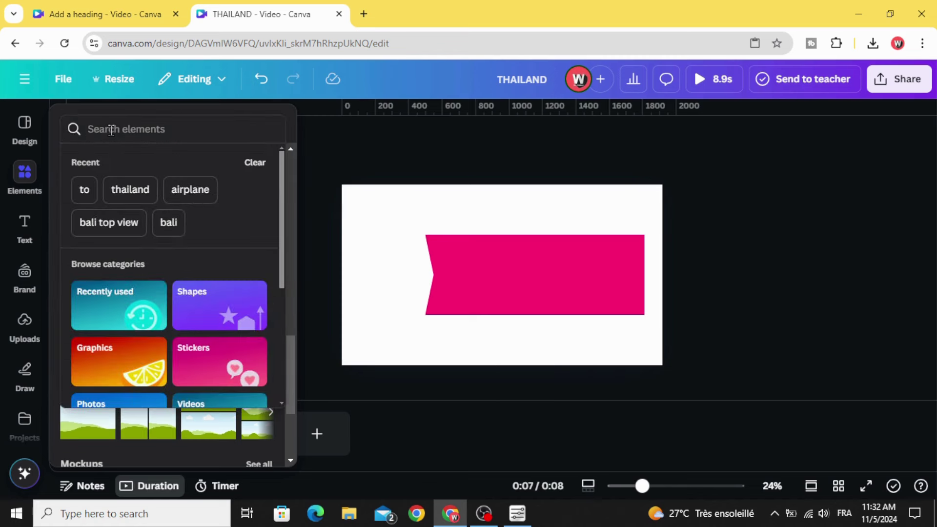
click(185, 194)
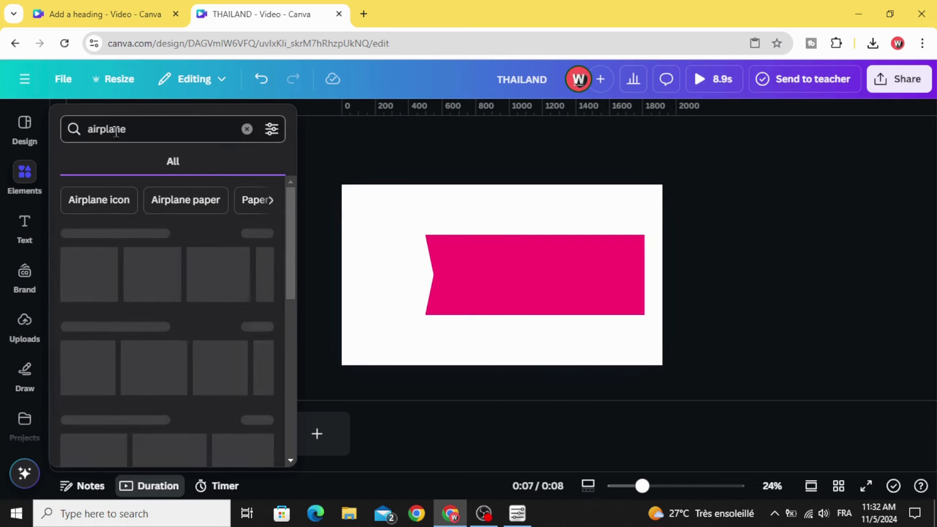
click(110, 155)
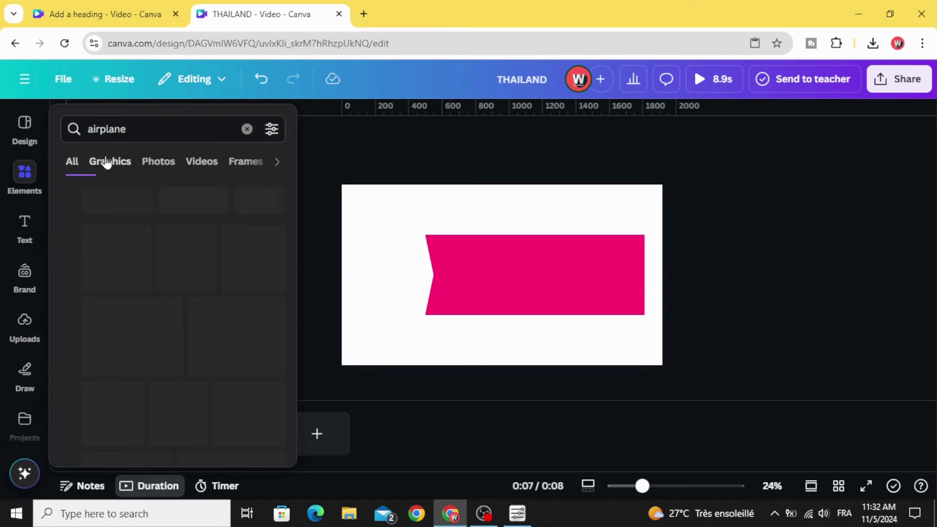
scroll(128, 300, down, 1)
scroll(128, 300, down, 3)
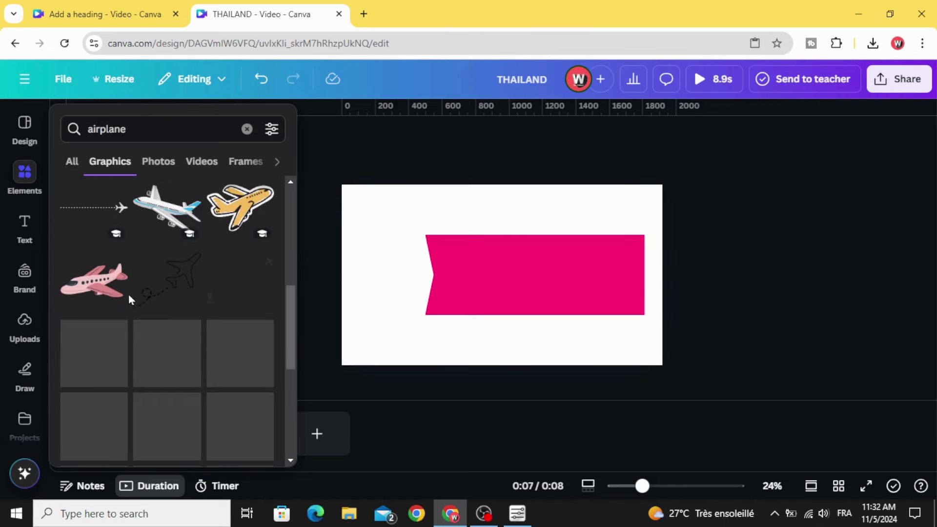
scroll(112, 305, down, 8)
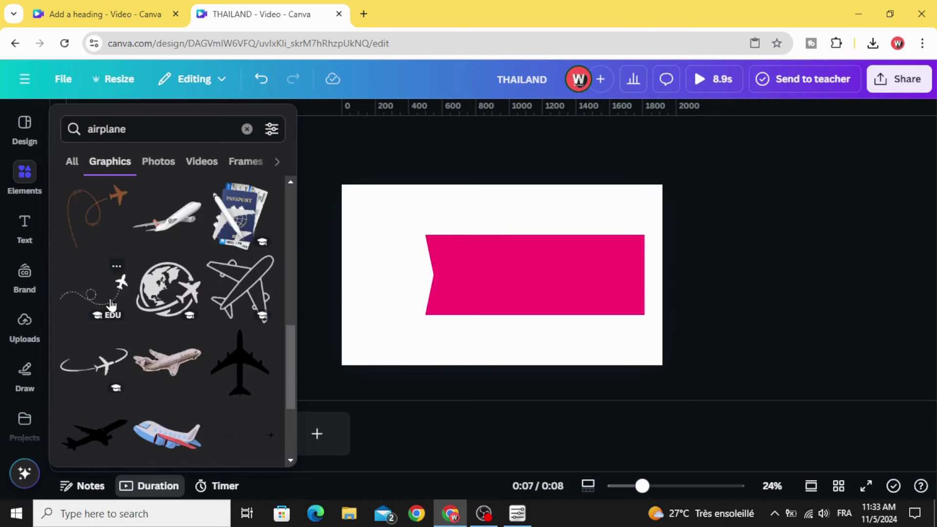
scroll(123, 334, down, 4)
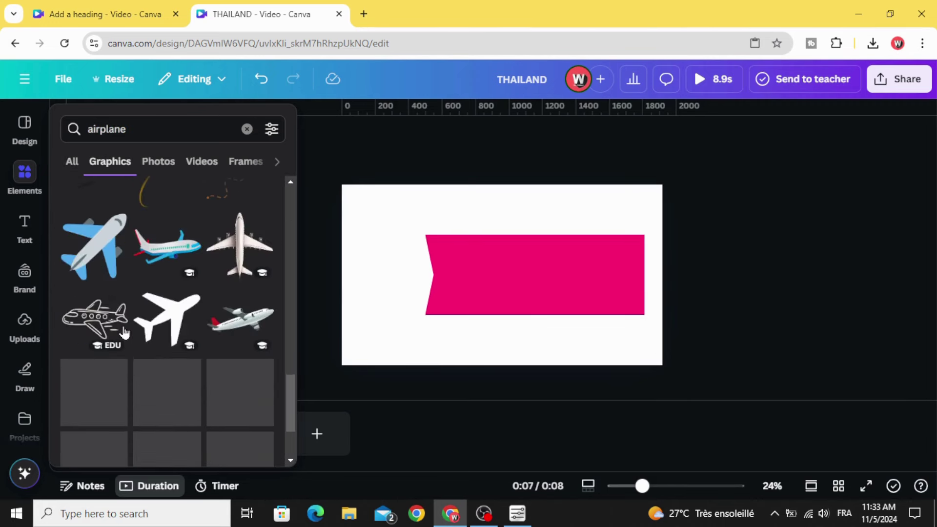
click(243, 247)
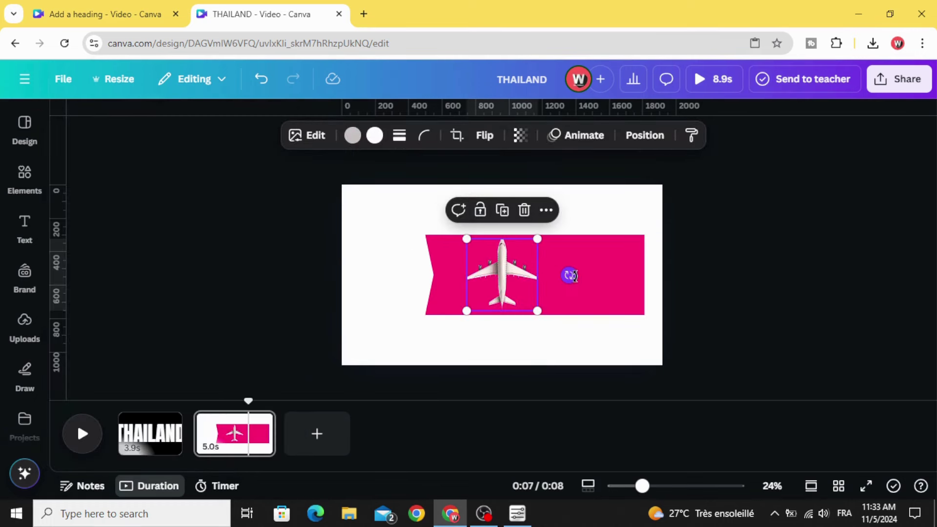
Rotate the airplane 90° clockwise, enlarge it, and place it over the notched left end of the pink shape.
drag(569, 275, 501, 329)
drag(507, 288, 523, 332)
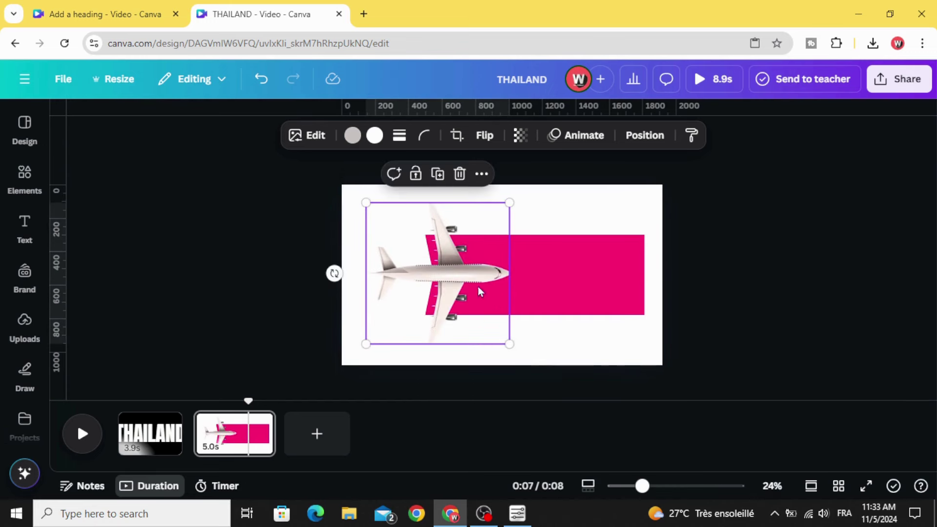
drag(479, 291, 473, 293)
Stretch the pink shape vertically beyond both wingtips and align its notched edge with the middle of the plane's wings.
click(572, 274)
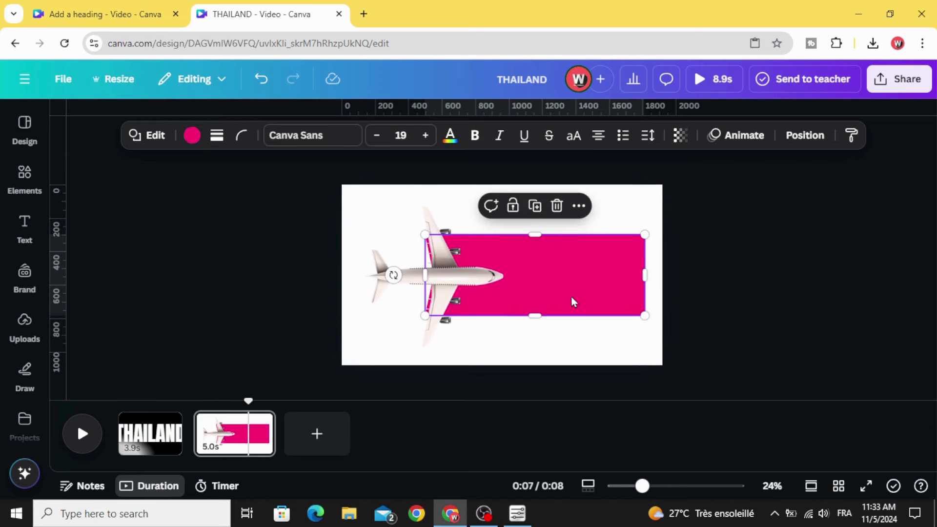
drag(571, 299, 571, 263)
drag(532, 307, 525, 348)
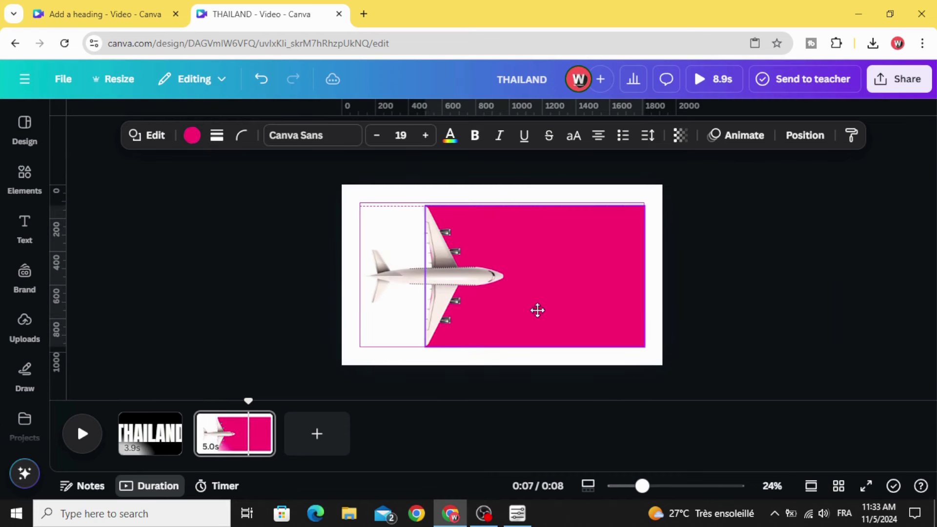
drag(533, 293, 536, 287)
drag(536, 215, 534, 191)
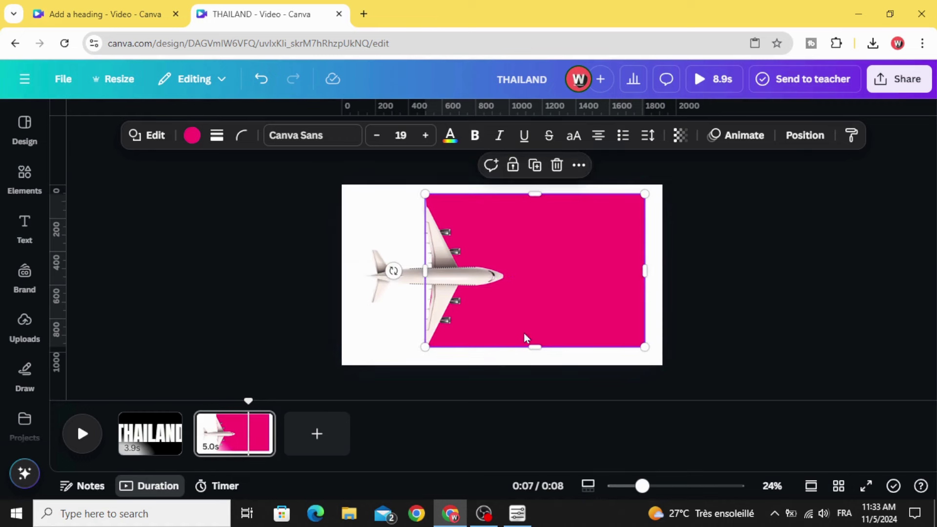
drag(526, 345, 529, 356)
drag(526, 312, 532, 312)
Select the airplane and pink shape together, scale them down, and center them vertically on the page.
drag(306, 208, 677, 313)
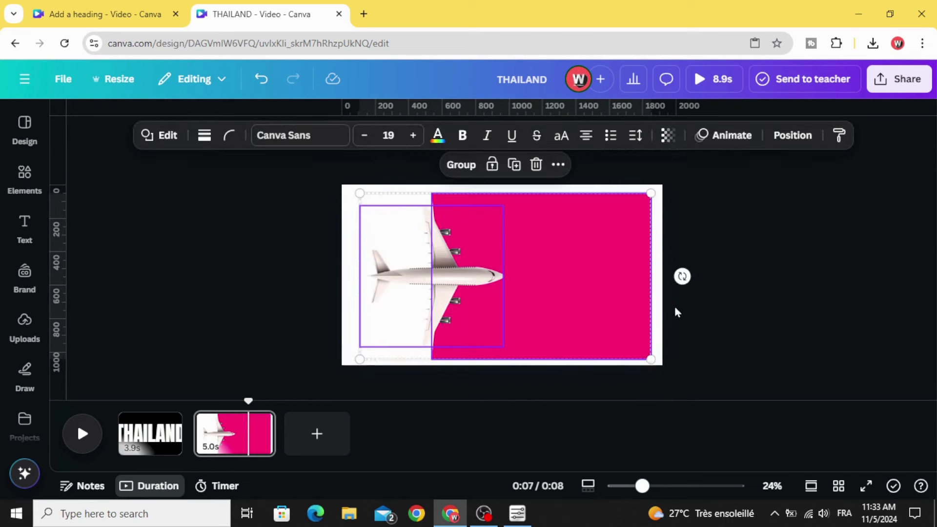
drag(653, 197, 550, 248)
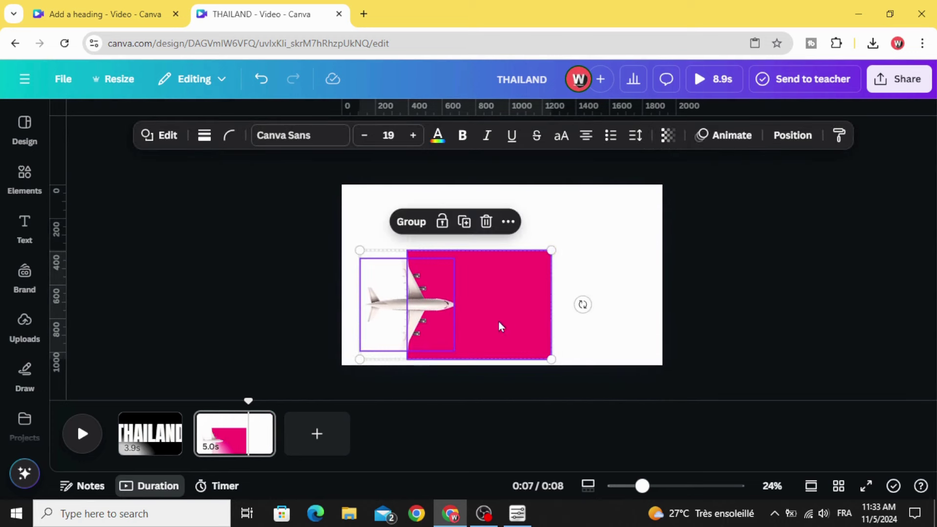
drag(497, 324, 491, 298)
click(600, 263)
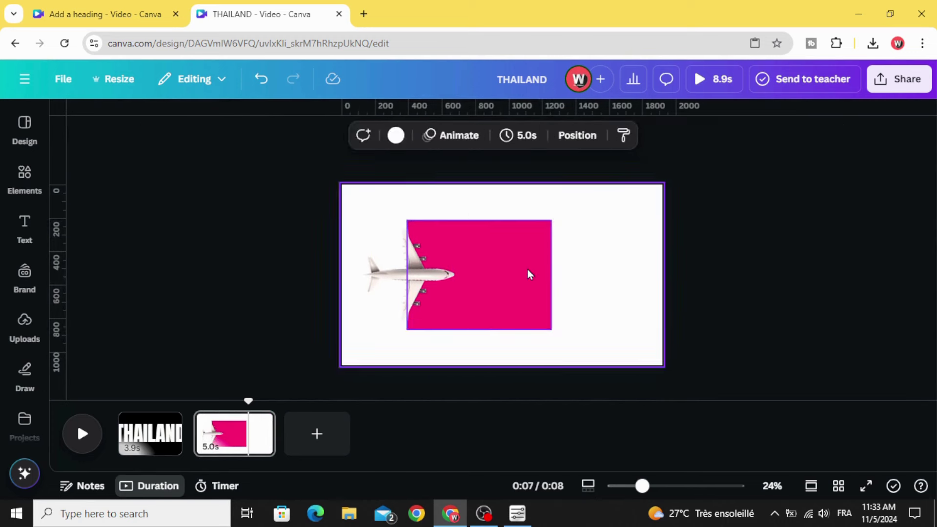
Extend the pink shape's right end until it nearly reaches the page's right edge.
click(527, 272)
drag(550, 279, 647, 279)
click(287, 268)
drag(308, 199, 347, 226)
click(521, 244)
drag(642, 486, 654, 486)
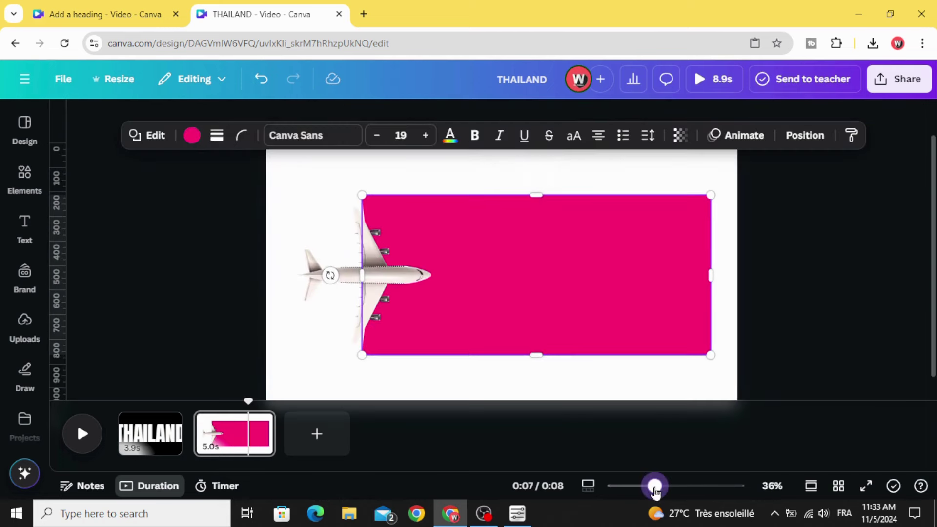
Shift the pink shape slightly left so its notched edge meets the airplane's wings, and group it with the airplane.
key(Escape)
click(612, 278)
drag(613, 278, 609, 272)
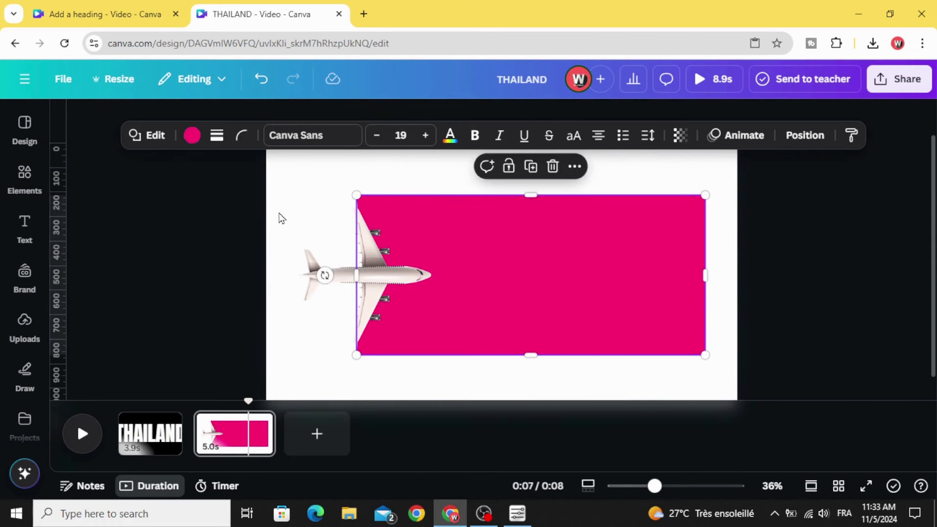
click(242, 203)
drag(218, 178, 787, 388)
click(455, 176)
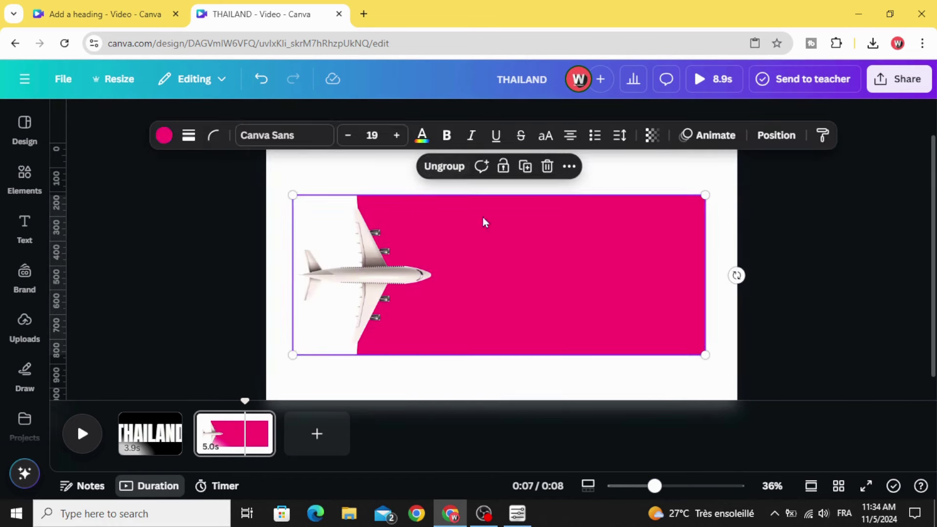
Copy the airplane and pink shape group from the second page and paste it onto the first THAILAND page.
right_click(494, 235)
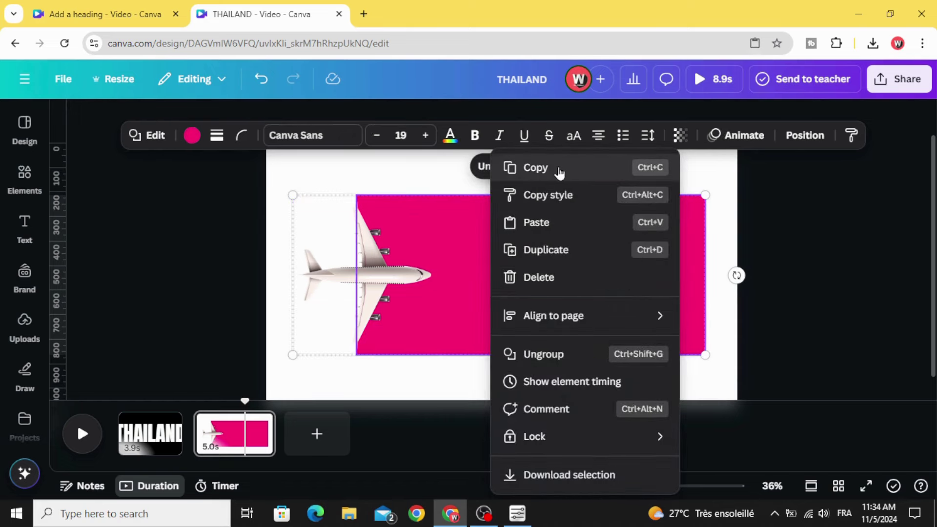
click(559, 169)
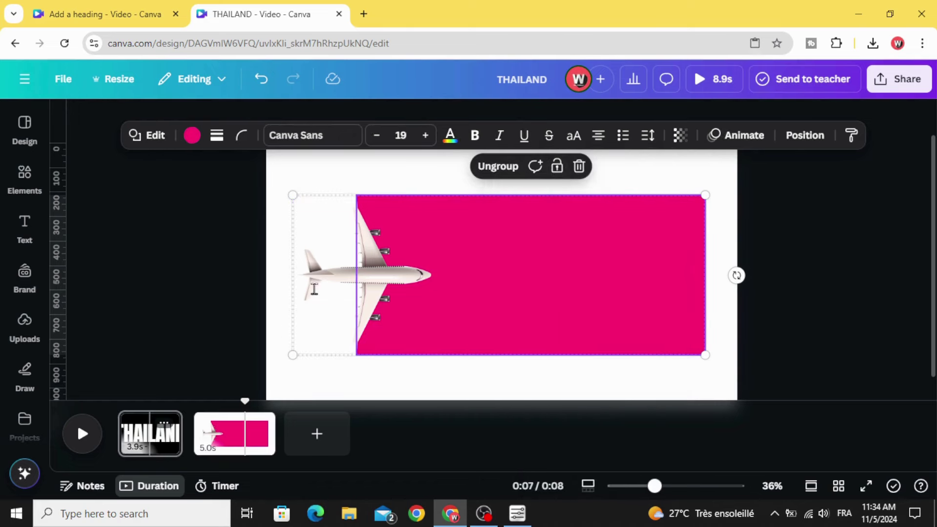
click(391, 192)
right_click(389, 180)
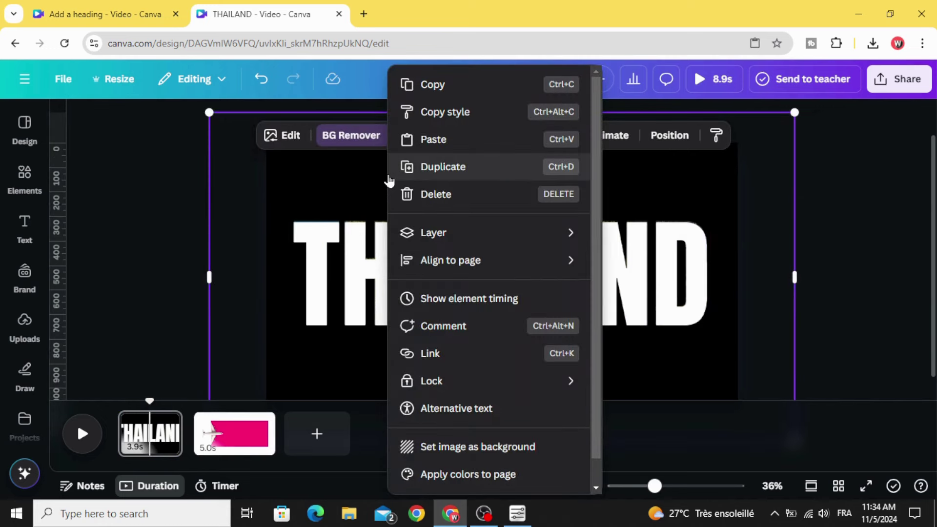
click(460, 146)
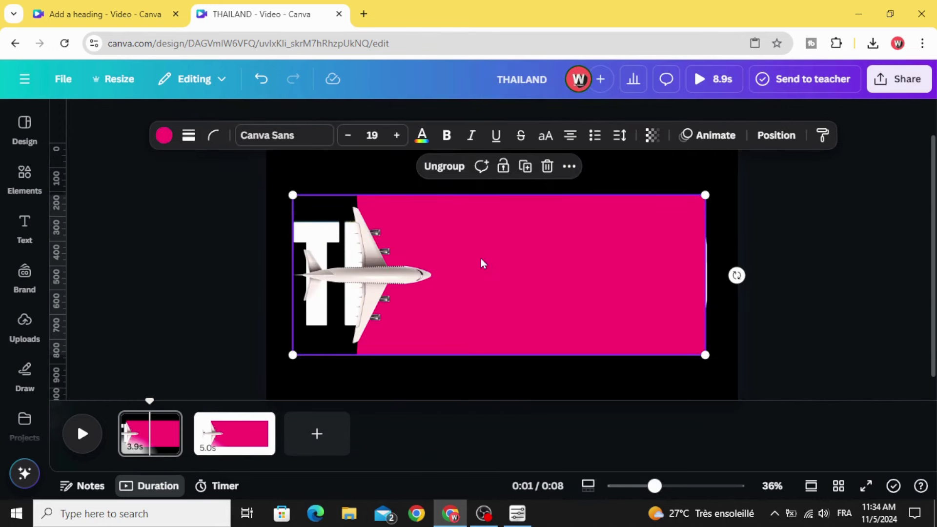
Enlarge the pasted group beyond the page height and place it so pink covers the whole page with the airplane off the left edge.
drag(508, 312, 609, 264)
drag(655, 485, 636, 485)
drag(547, 262, 568, 256)
drag(464, 290, 293, 379)
drag(432, 334, 511, 315)
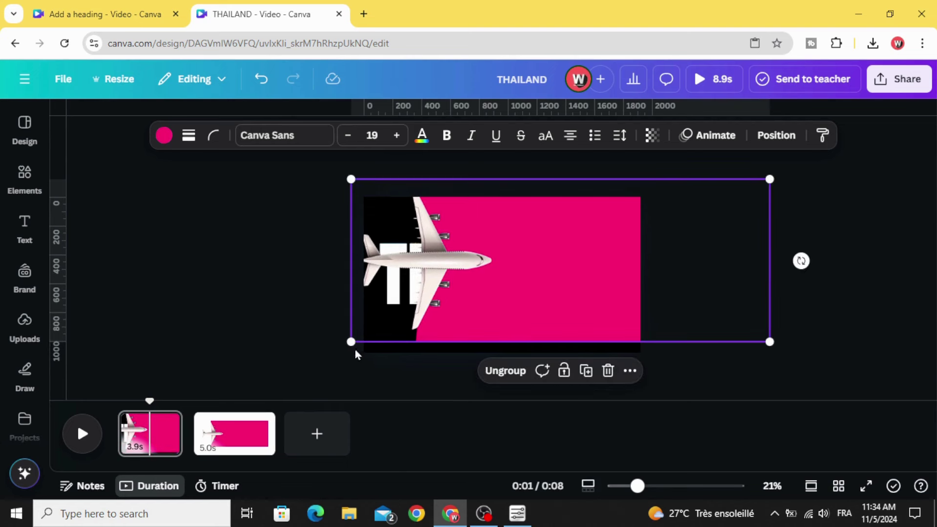
drag(366, 342, 301, 369)
drag(422, 335, 435, 334)
drag(315, 366, 299, 372)
drag(398, 339, 402, 336)
drag(568, 327, 453, 318)
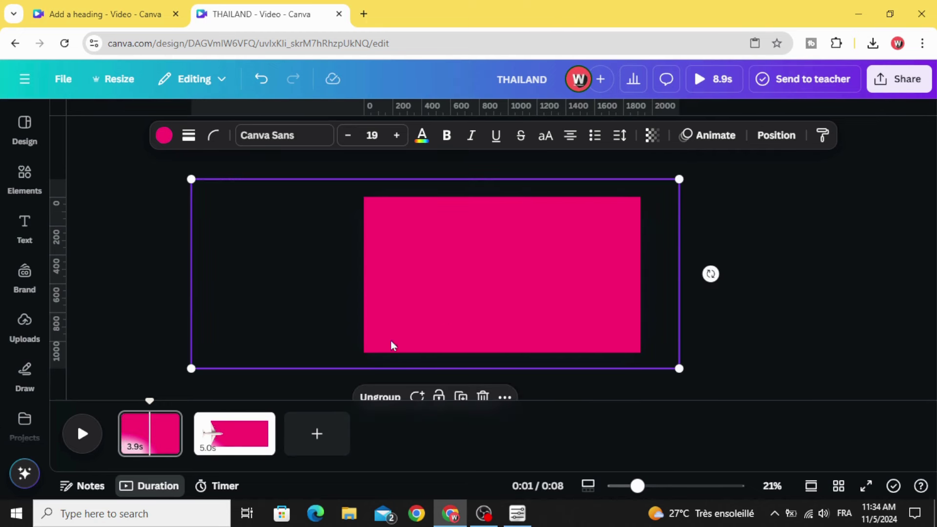
Delete the second page containing the original airplane and pink shape.
click(235, 441)
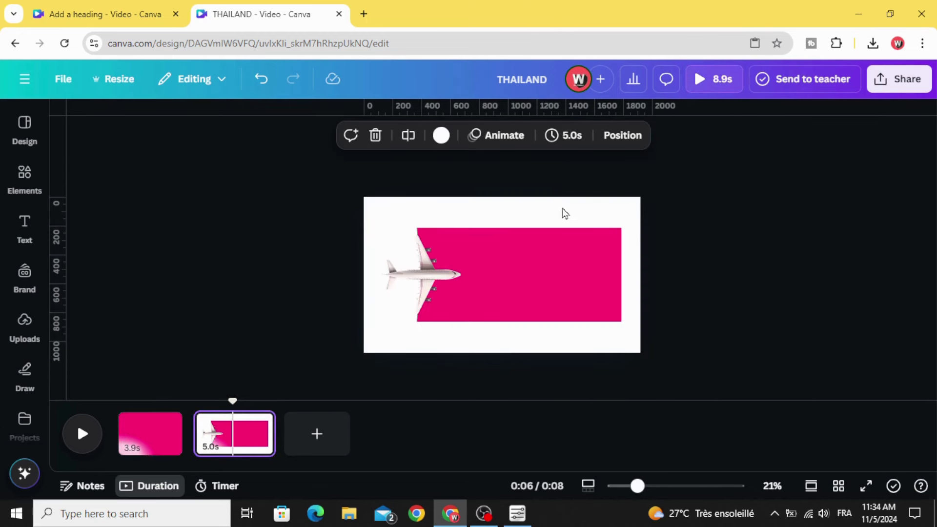
click(258, 425)
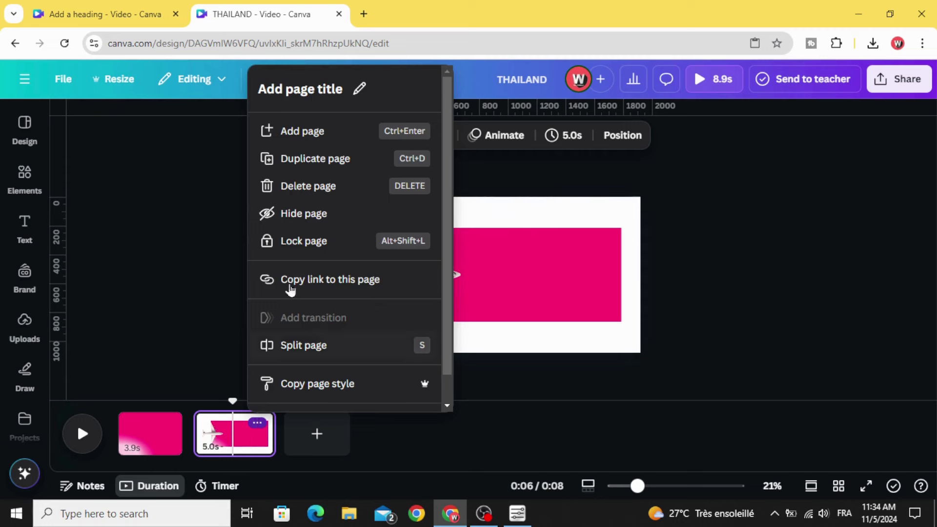
click(352, 192)
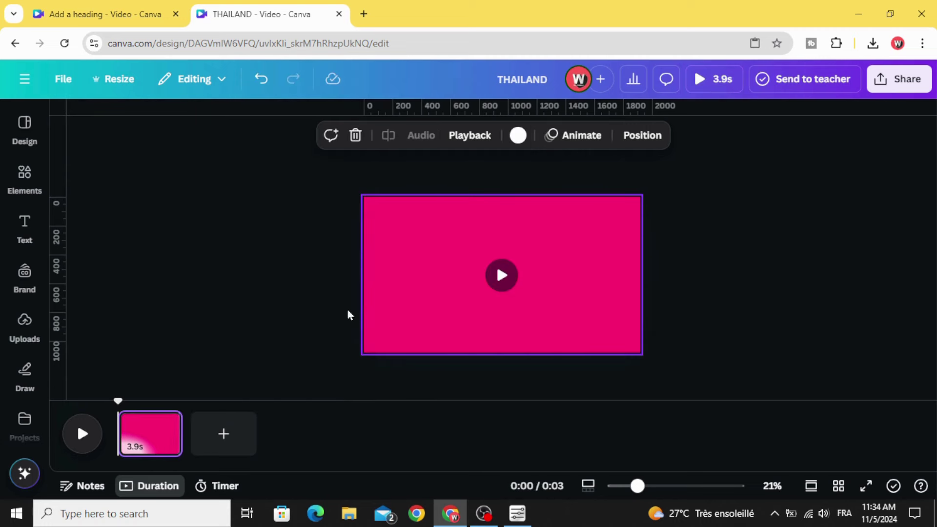
Show the page's layers and set the island video layer's transparency to 0.
click(416, 250)
right_click(418, 252)
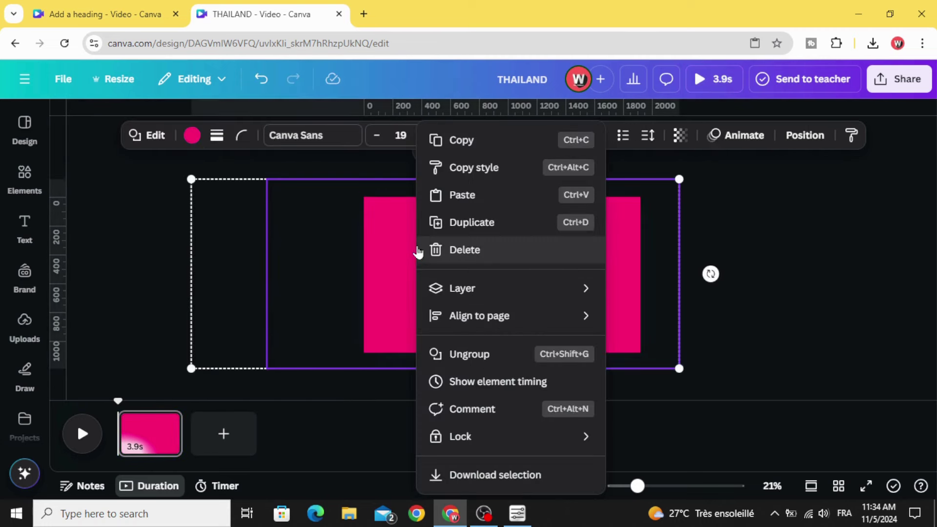
click(639, 405)
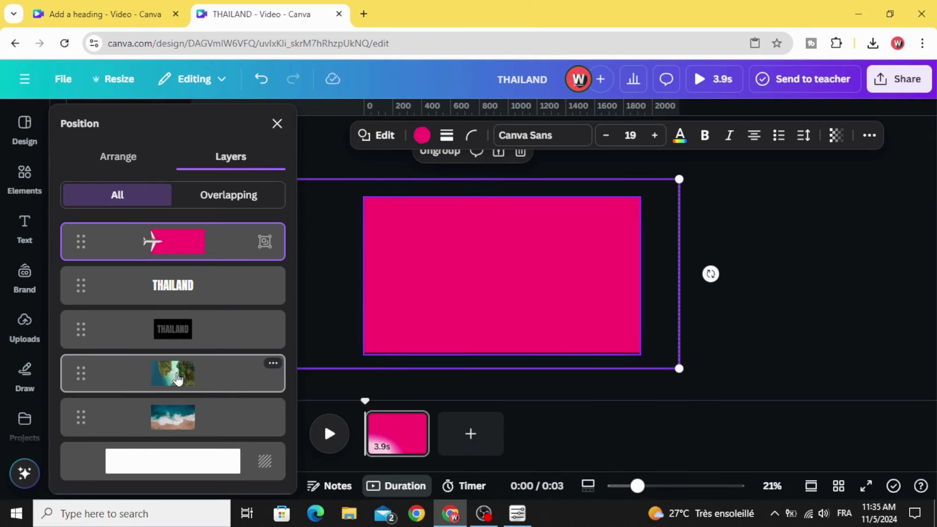
click(215, 375)
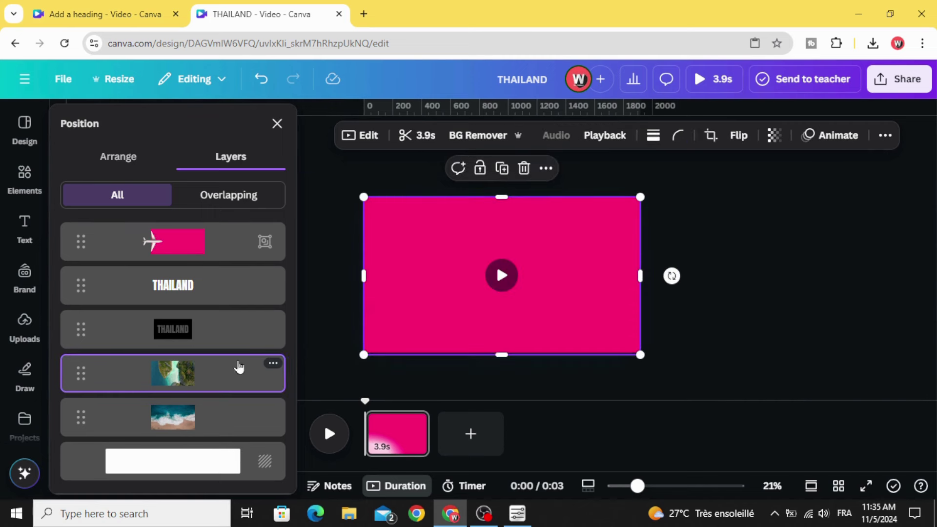
click(769, 144)
drag(795, 198, 659, 224)
Set the transparency of the black THAILAND cutout image layer to 0.
click(163, 346)
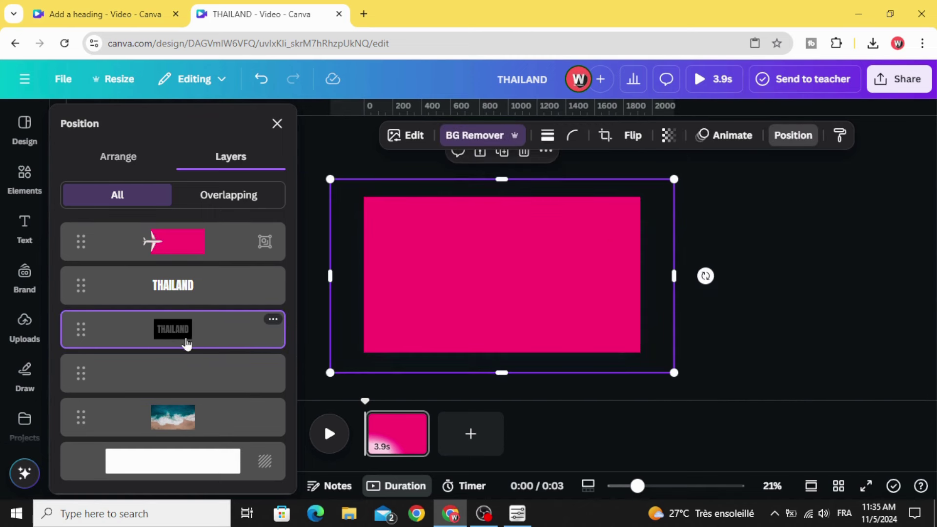
click(670, 141)
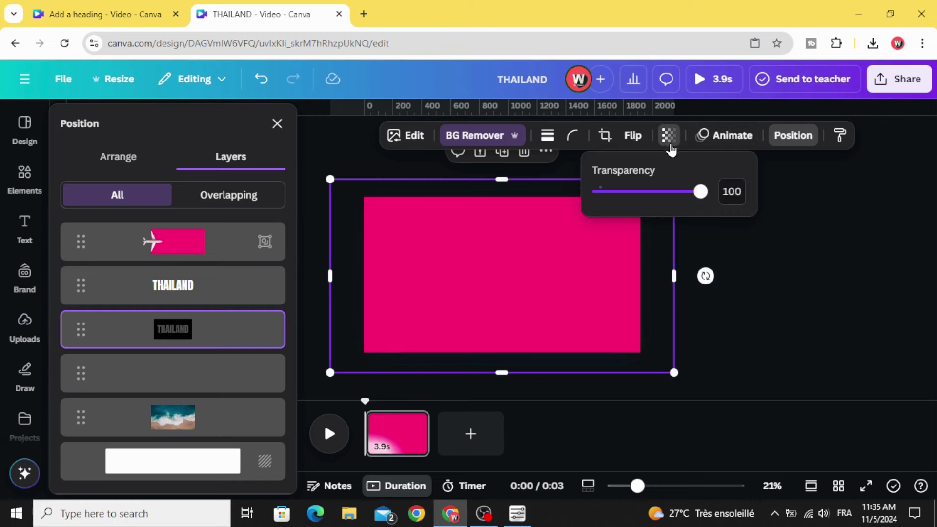
drag(701, 191, 572, 222)
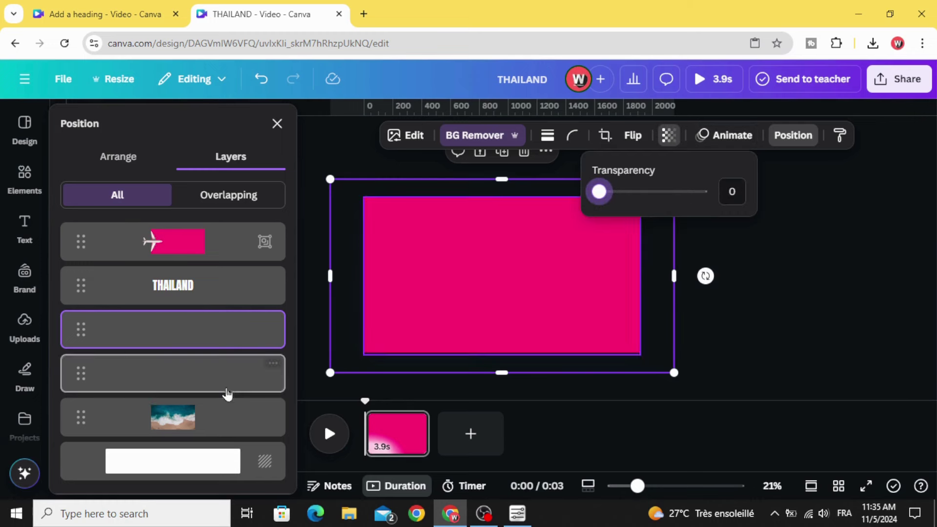
Duplicate the first, fully pink page.
click(399, 434)
click(411, 424)
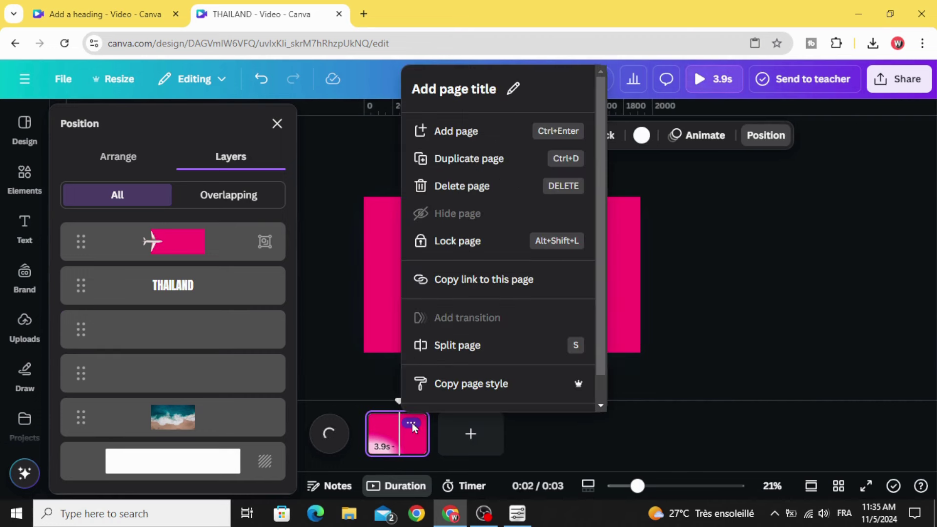
click(467, 162)
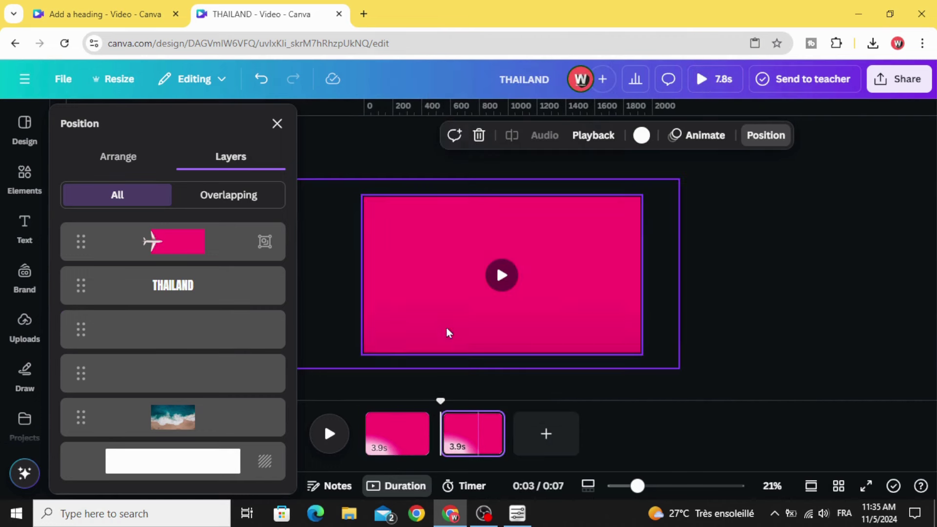
On the second page, move the airplane group right until it lies almost entirely beyond the page's right edge.
click(470, 430)
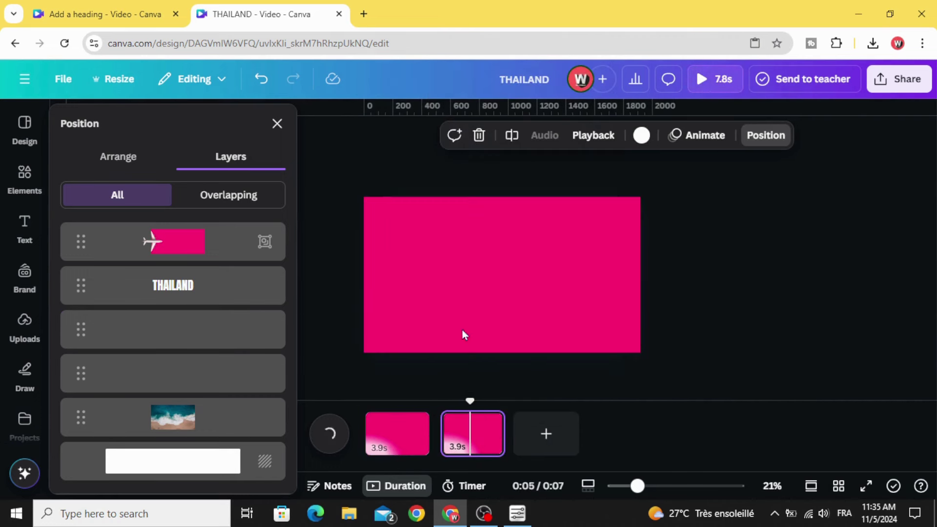
click(458, 295)
drag(409, 305, 608, 301)
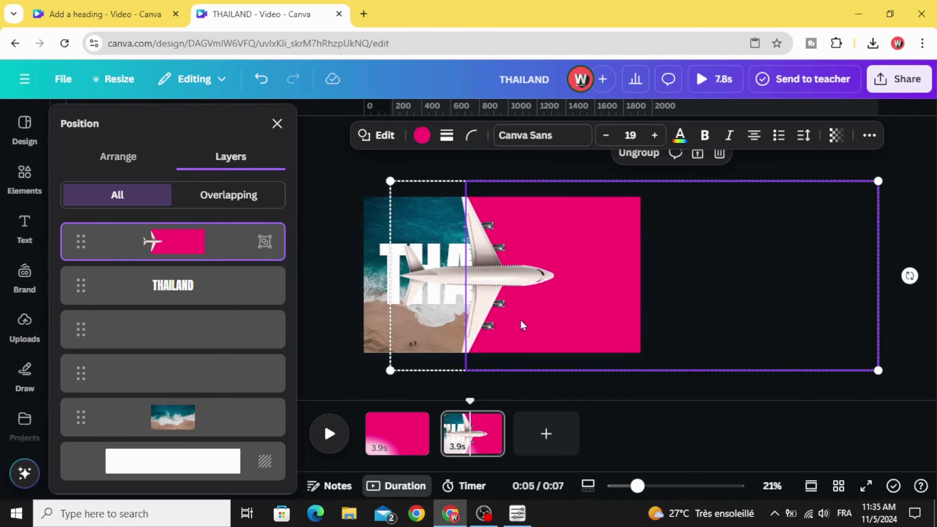
drag(520, 320, 767, 320)
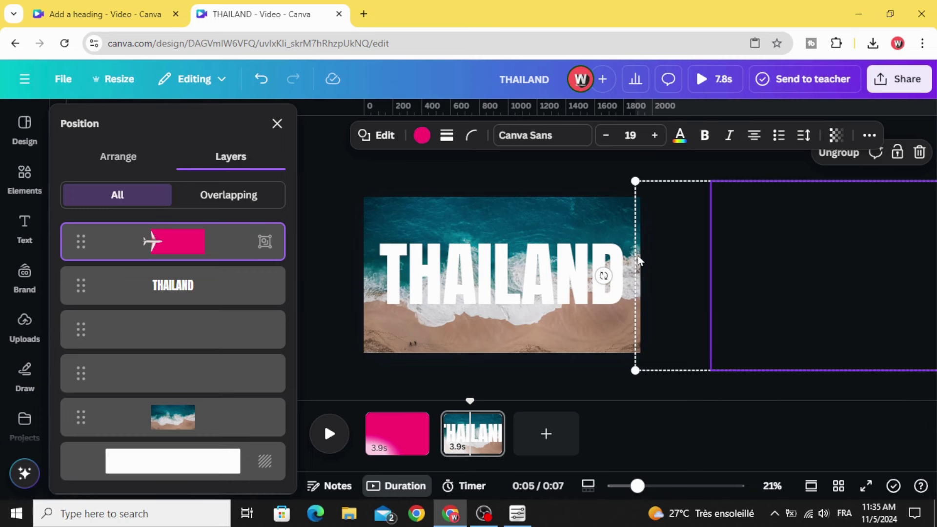
Duplicate the second page and set the white THAILAND text's transparency to 0 on the copy.
click(486, 424)
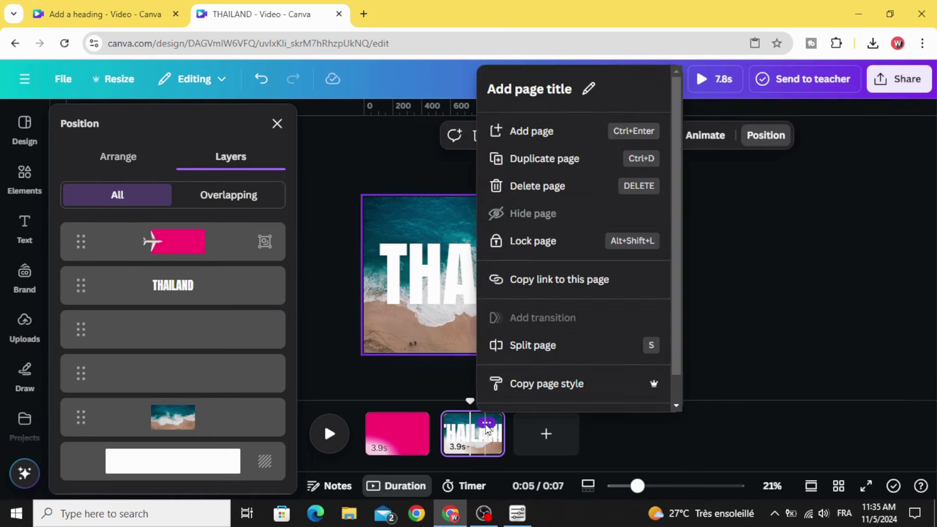
click(530, 168)
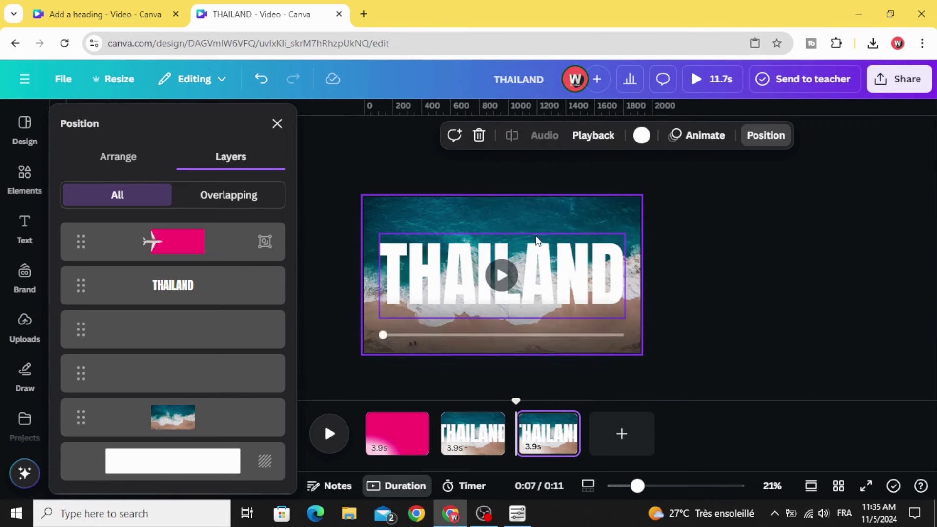
click(565, 295)
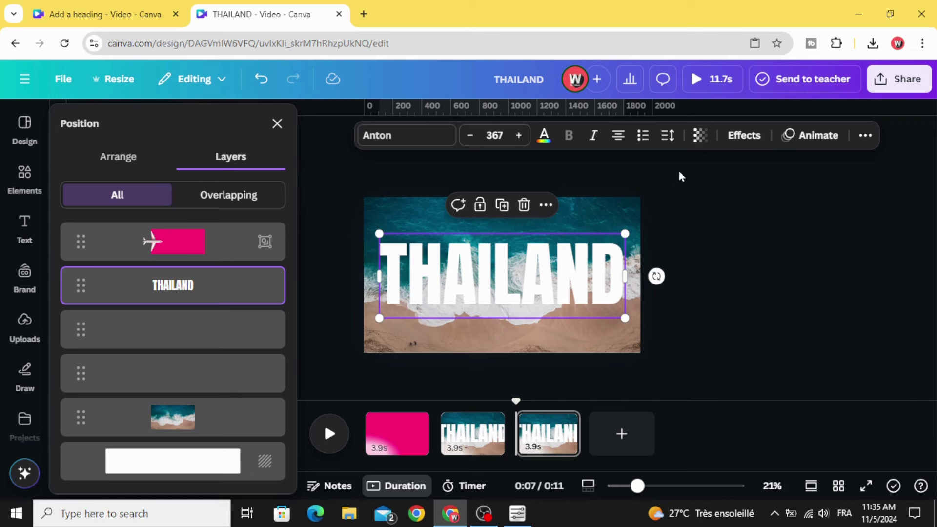
click(701, 137)
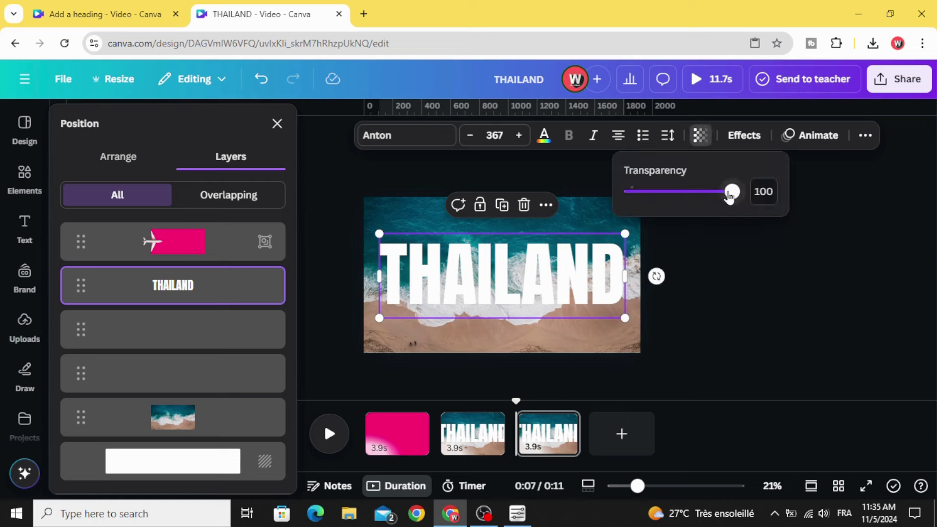
drag(730, 194, 630, 192)
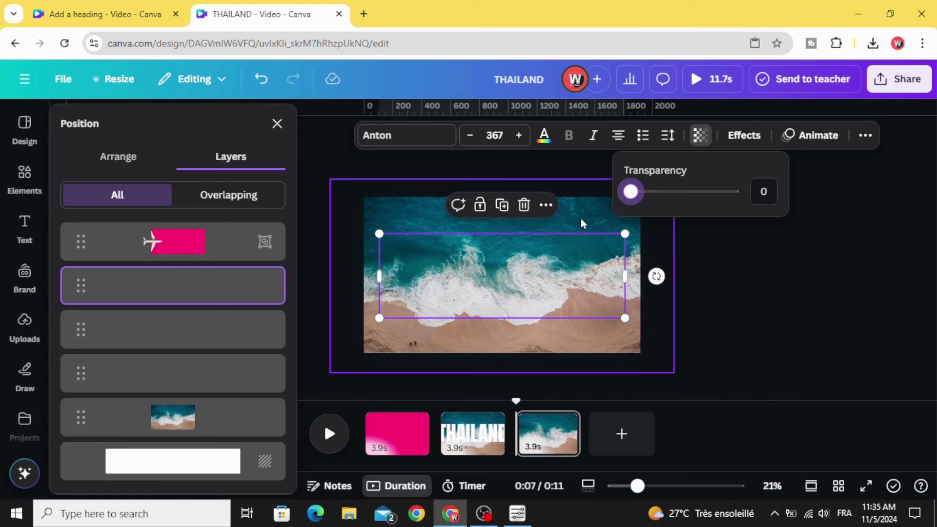
On the third page, set the black THAILAND cutout layer's transparency to 100.
click(200, 328)
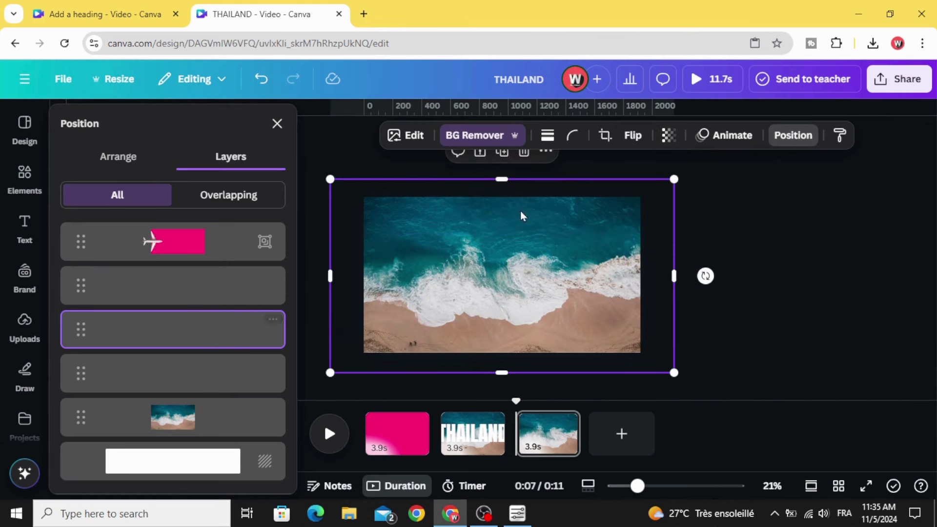
click(668, 135)
drag(600, 197, 716, 203)
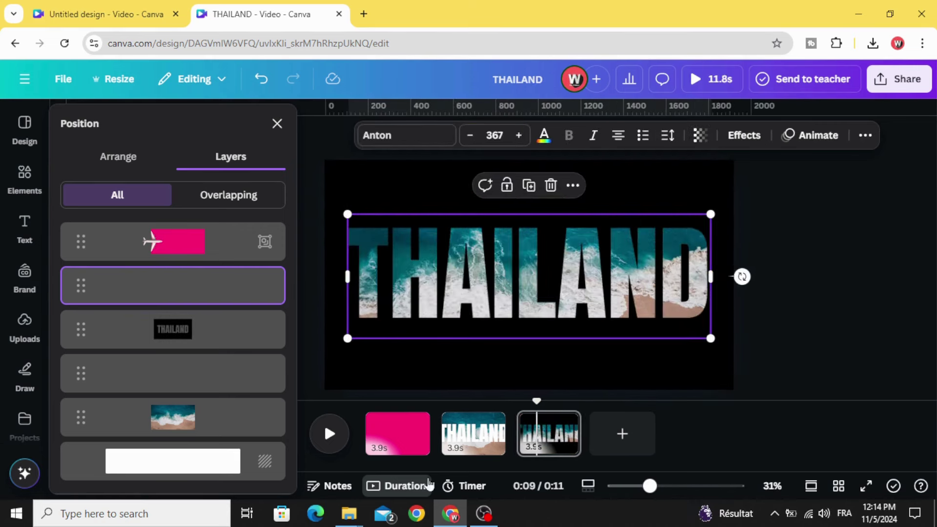
On the third page, set the beach image layer's transparency to 0 and the island video layer's to 100.
click(224, 419)
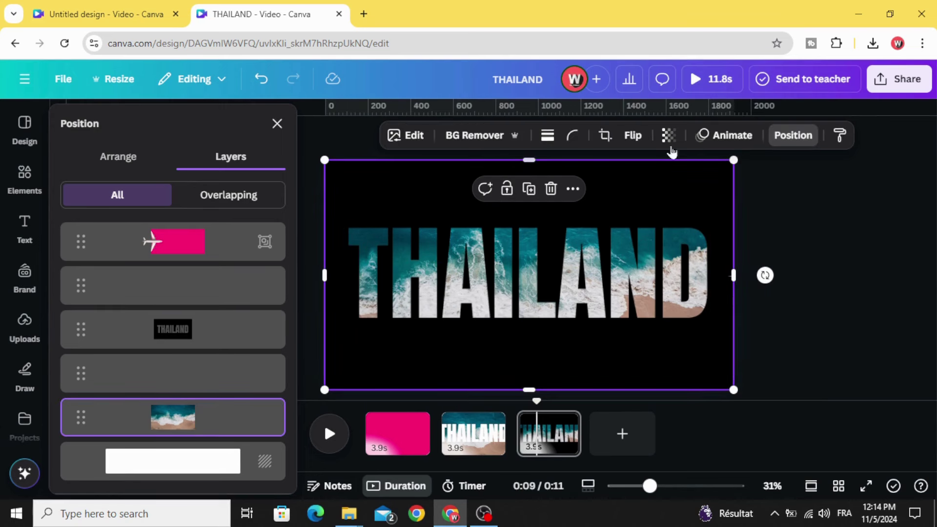
click(669, 137)
drag(700, 196, 571, 203)
click(190, 386)
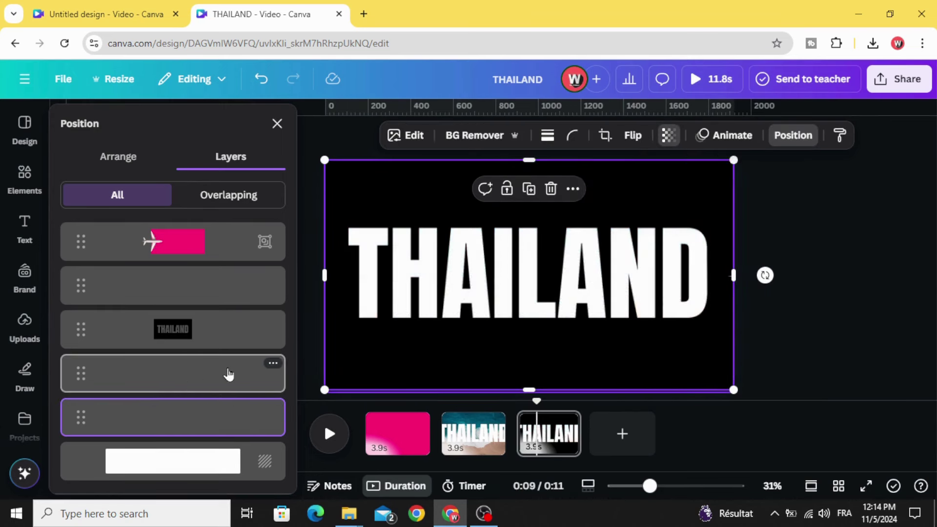
click(774, 136)
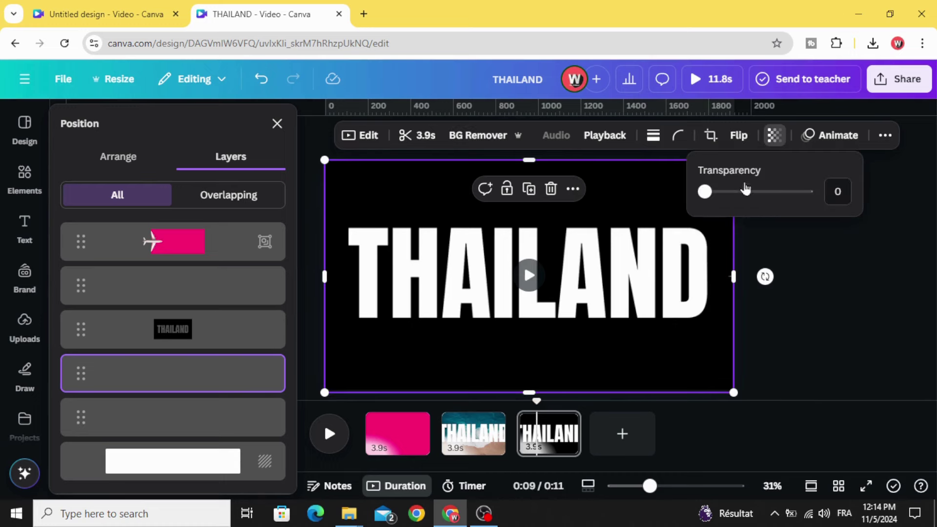
drag(704, 192, 834, 211)
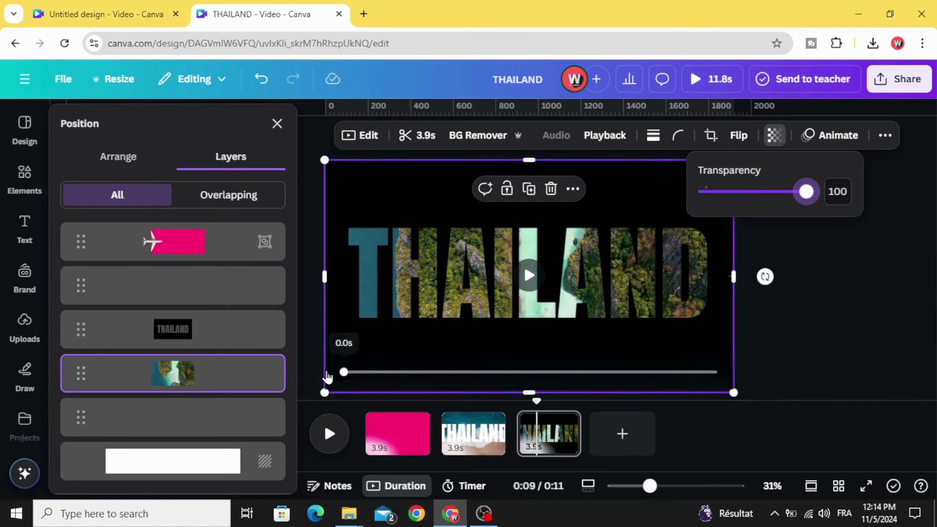
Duplicate the third page with the island footage inside the THAILAND letters.
click(560, 432)
click(564, 423)
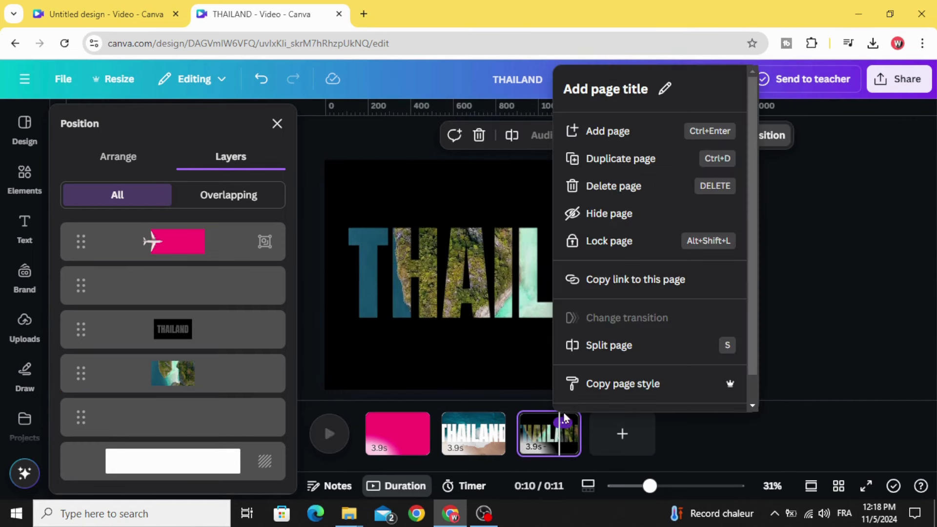
click(621, 159)
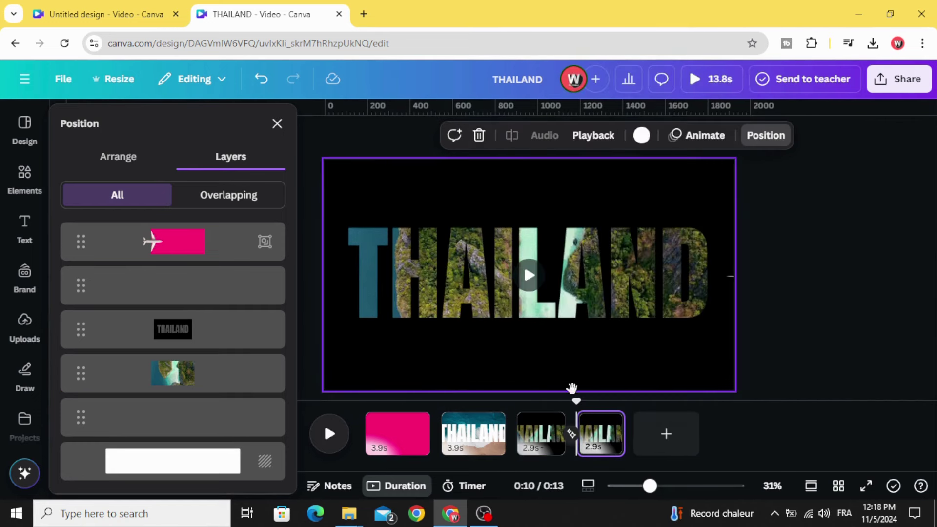
On the fourth page, scale the black THAILAND cutout layer to a width of 20000 px with its ratio locked.
click(611, 444)
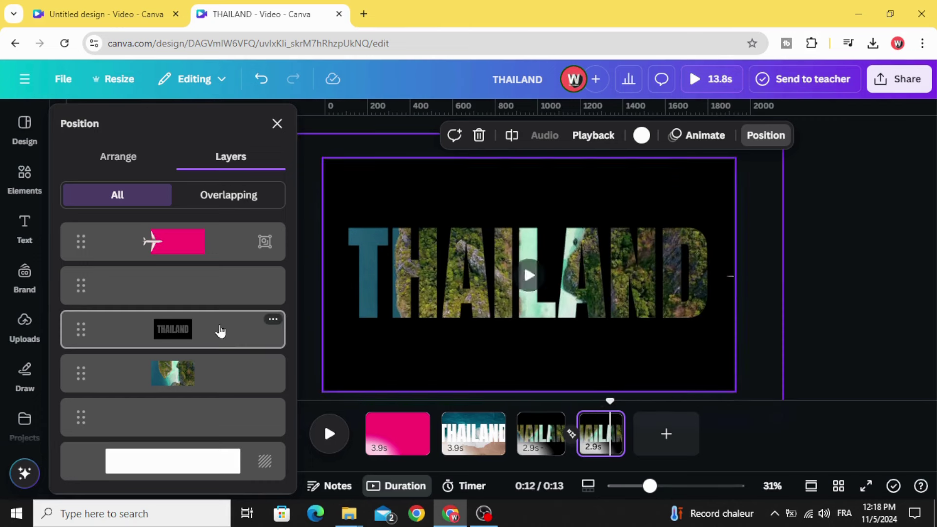
click(234, 331)
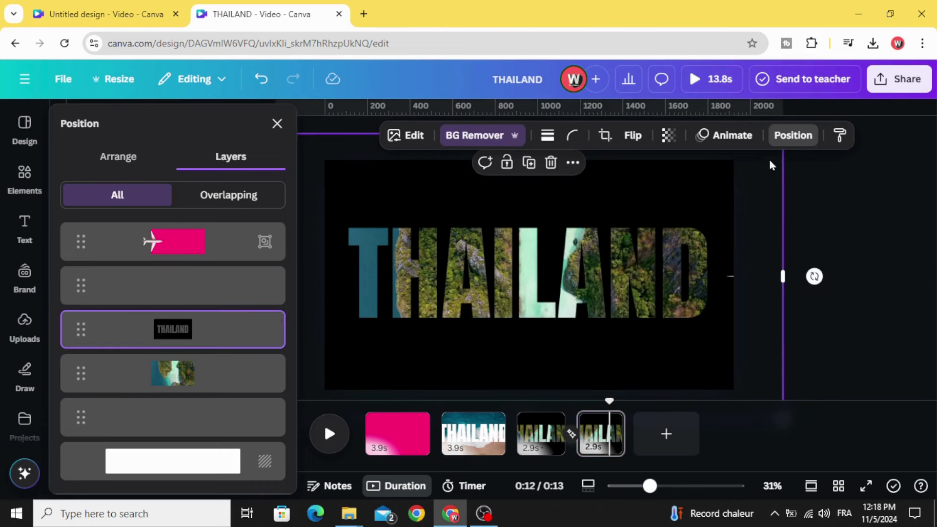
click(794, 137)
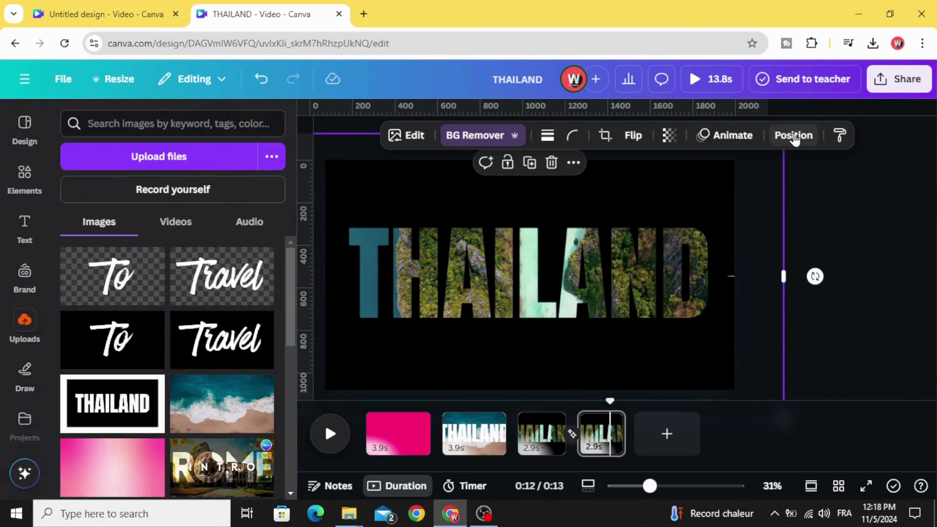
click(794, 137)
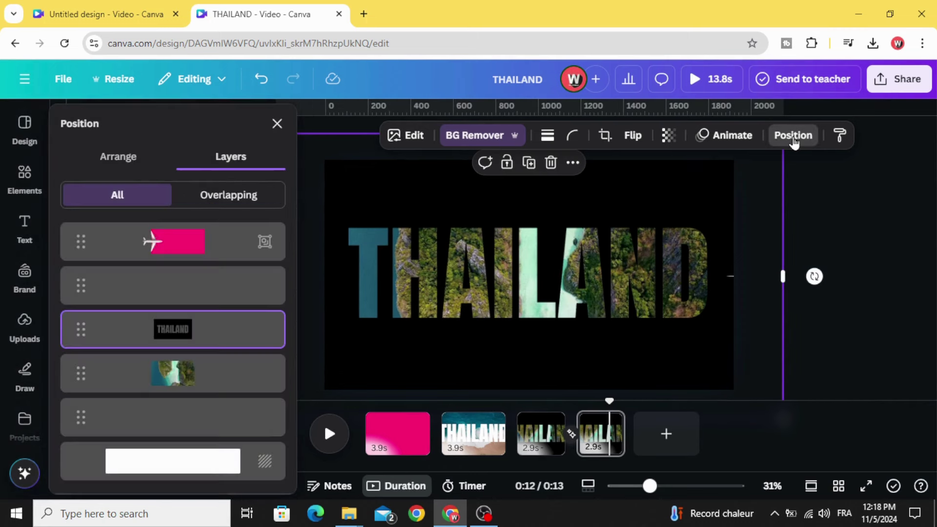
click(115, 156)
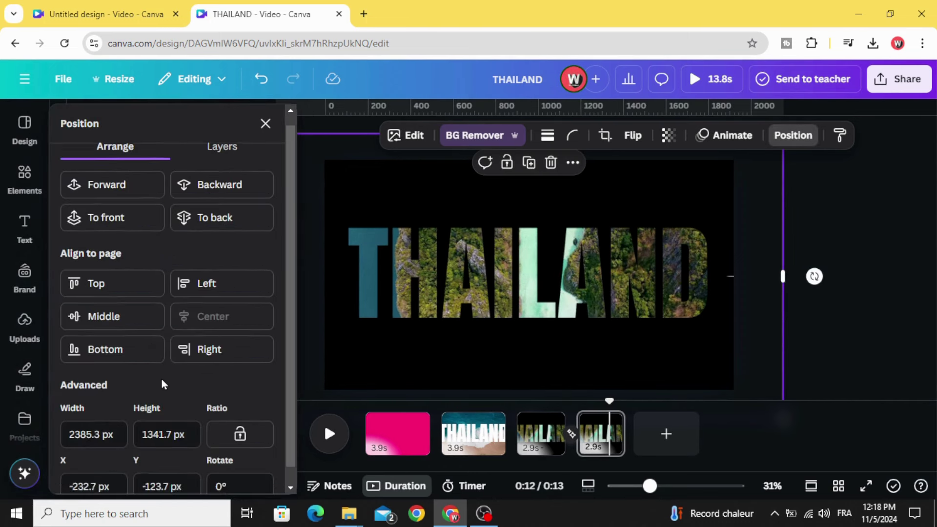
scroll(164, 384, down, 1)
click(239, 419)
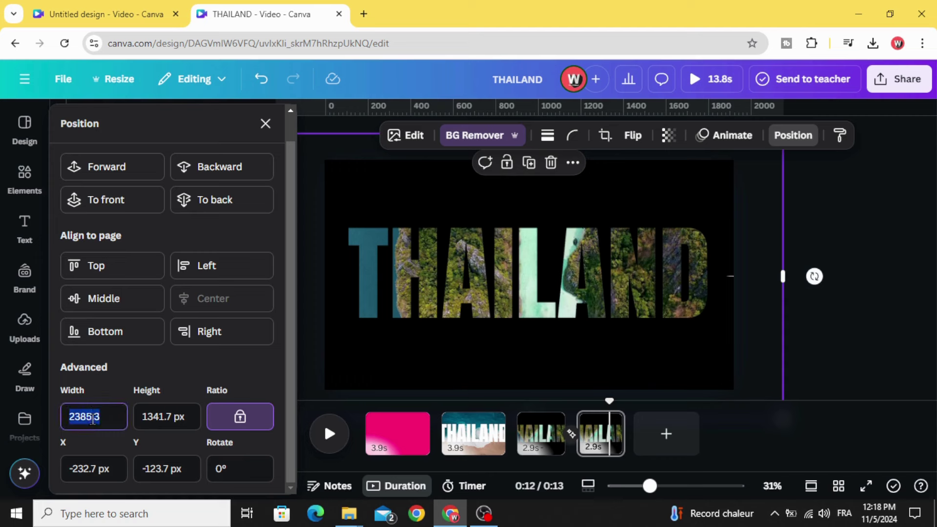
text(20000)
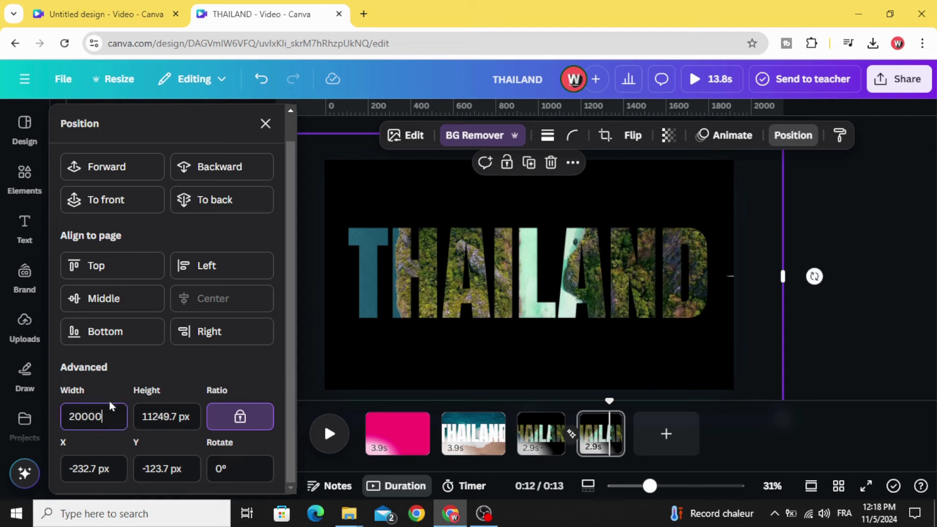
key(Return)
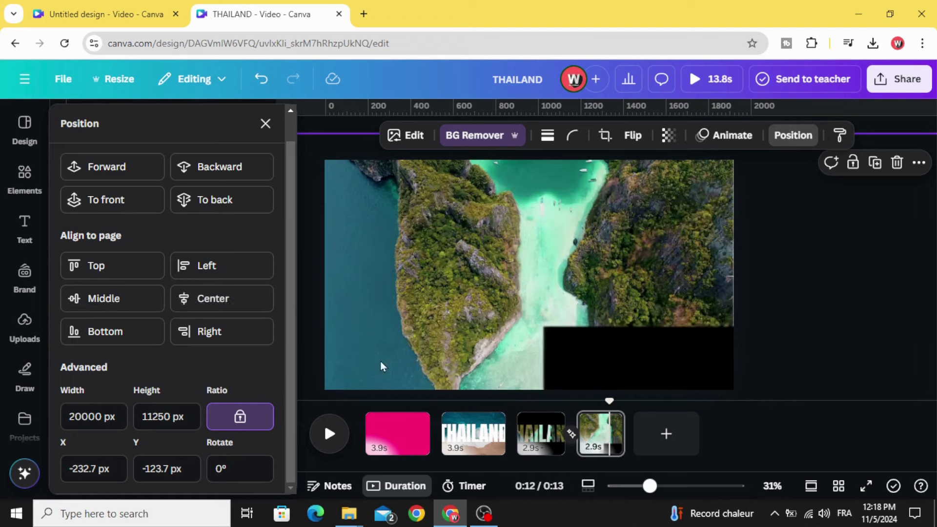
Align the enlarged cutout to the page's centre and middle and set its transparency to 0.
click(213, 299)
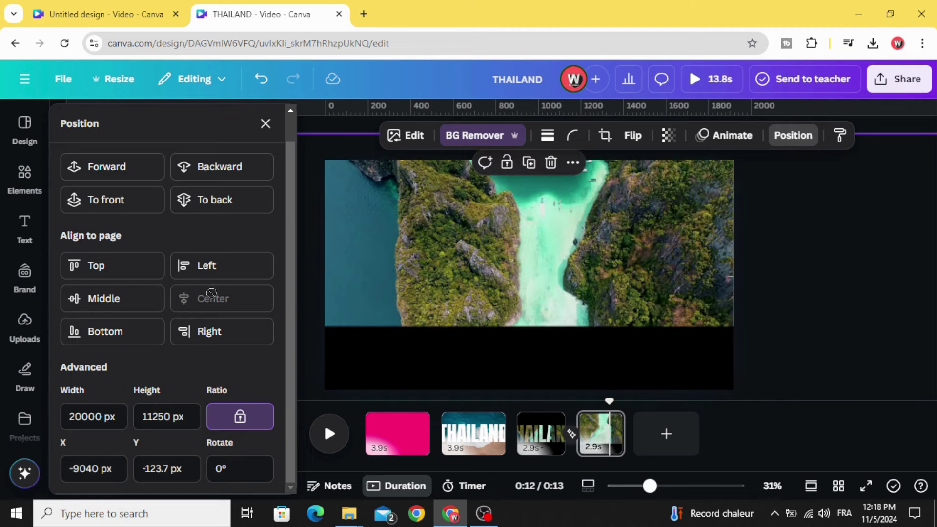
click(119, 298)
click(668, 136)
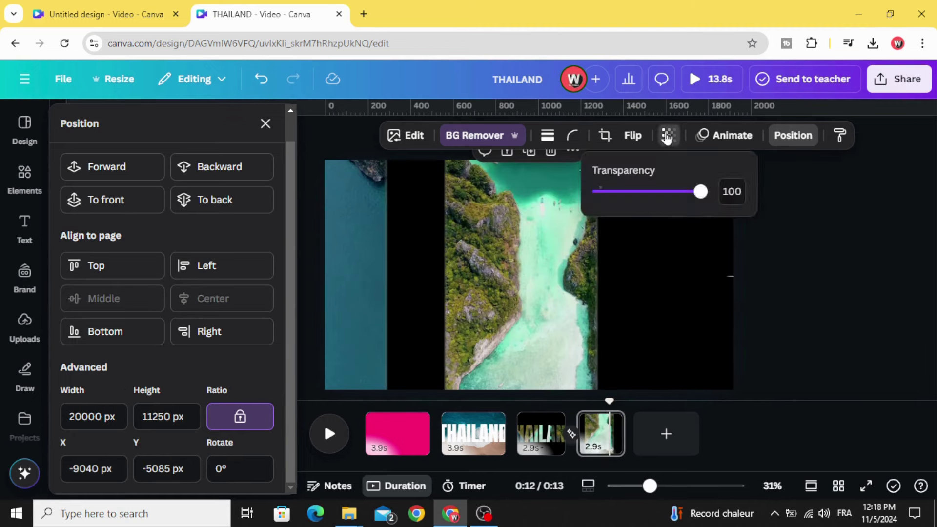
drag(699, 201, 579, 216)
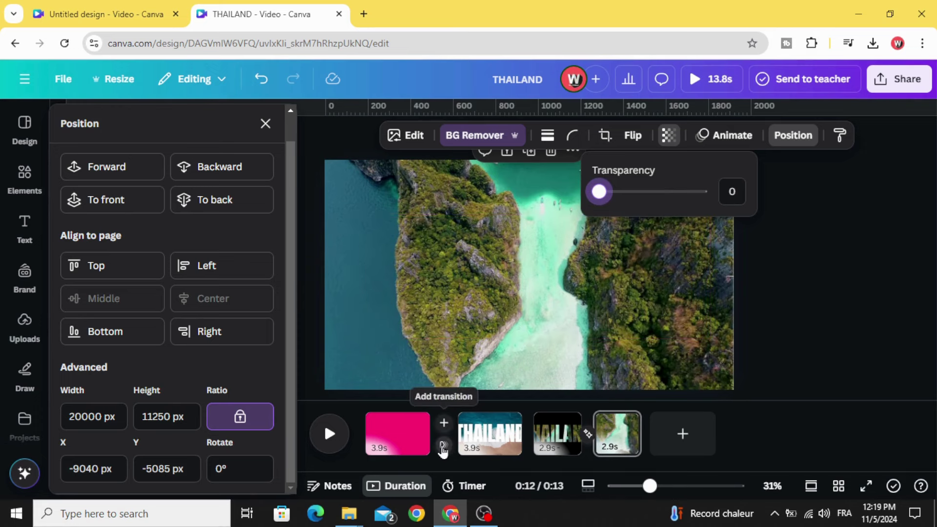
key(Escape)
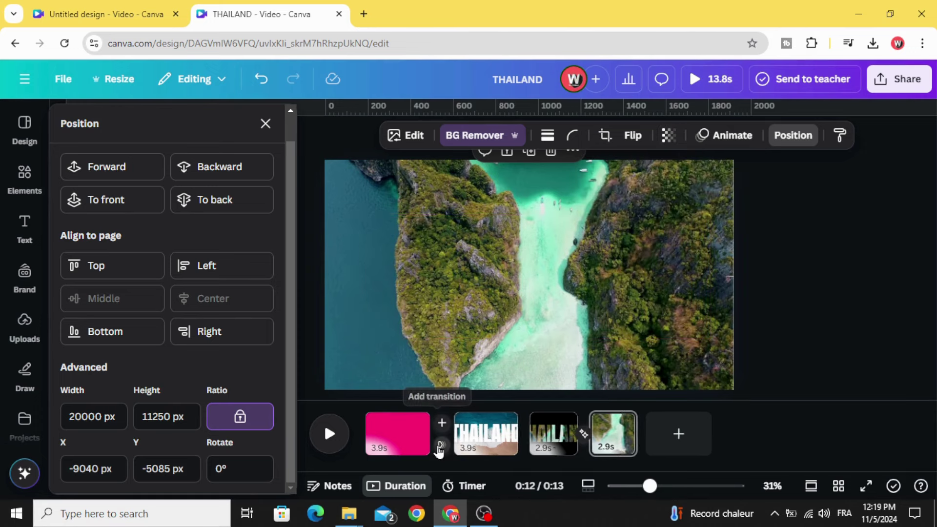
Add a Match & Move transition of 1.9 seconds after the first page and apply it between all pages.
click(443, 445)
click(87, 376)
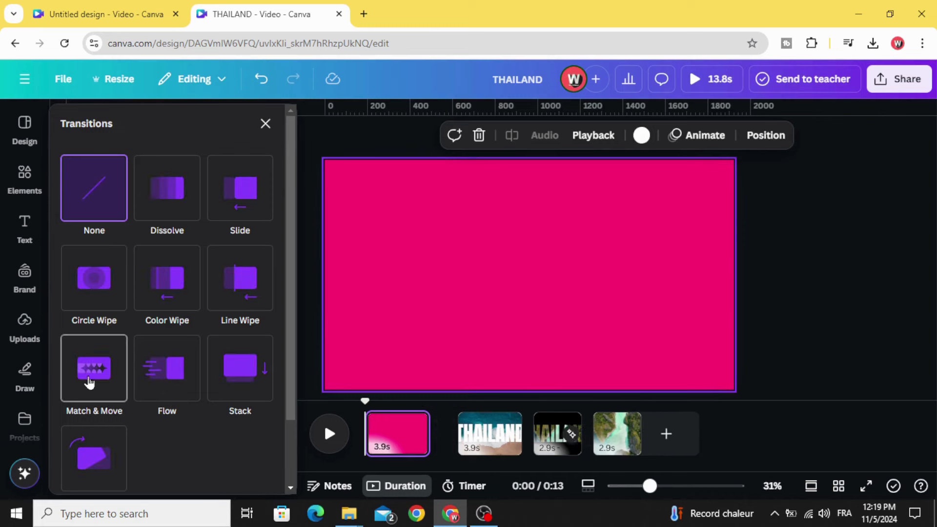
drag(101, 411, 224, 410)
scroll(239, 382, down, 3)
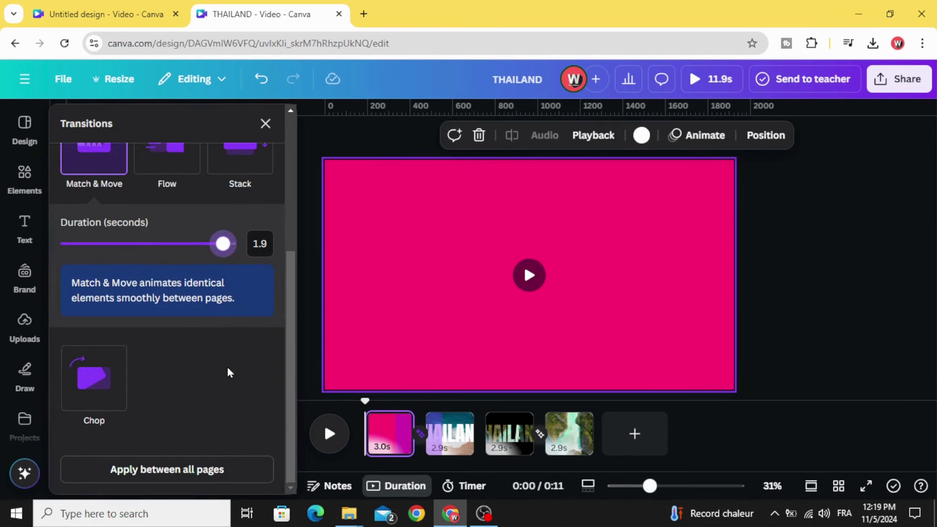
click(179, 471)
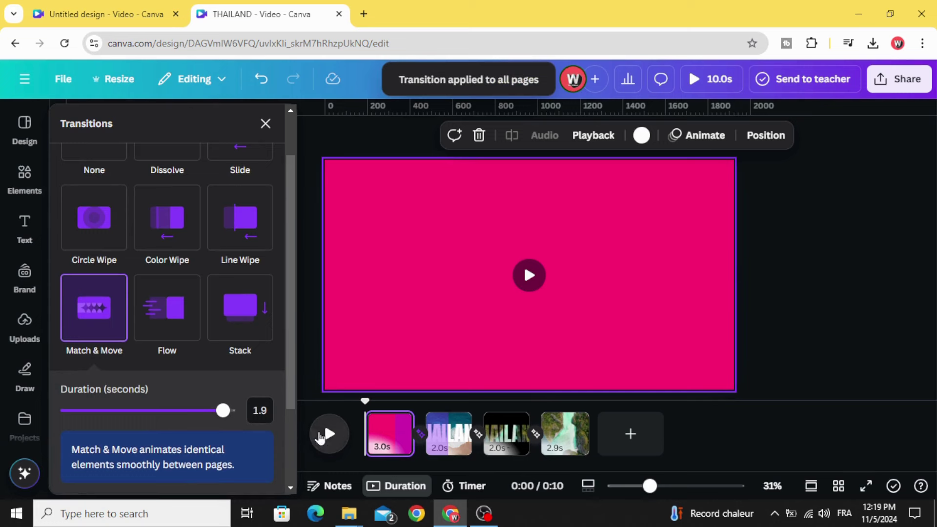
Preview the animated pages and lengthen the pink first page to 4.2 seconds.
click(322, 435)
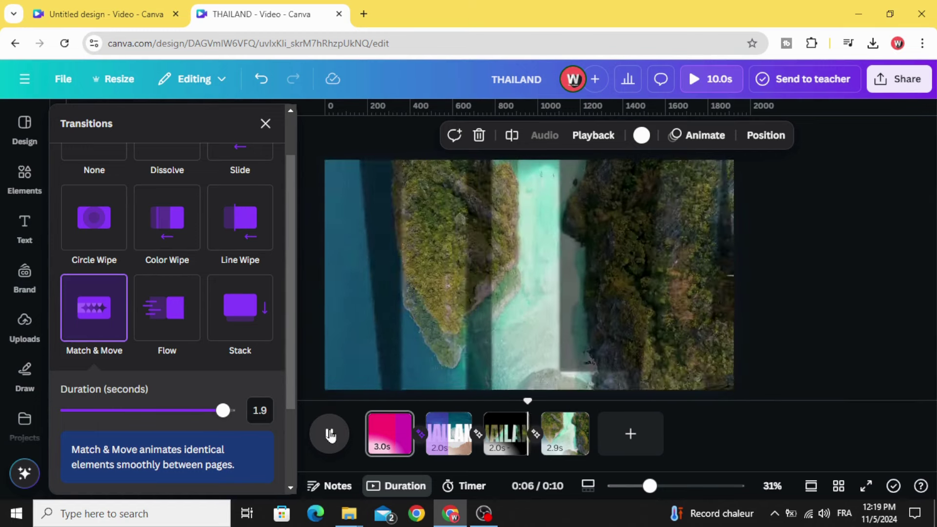
click(330, 434)
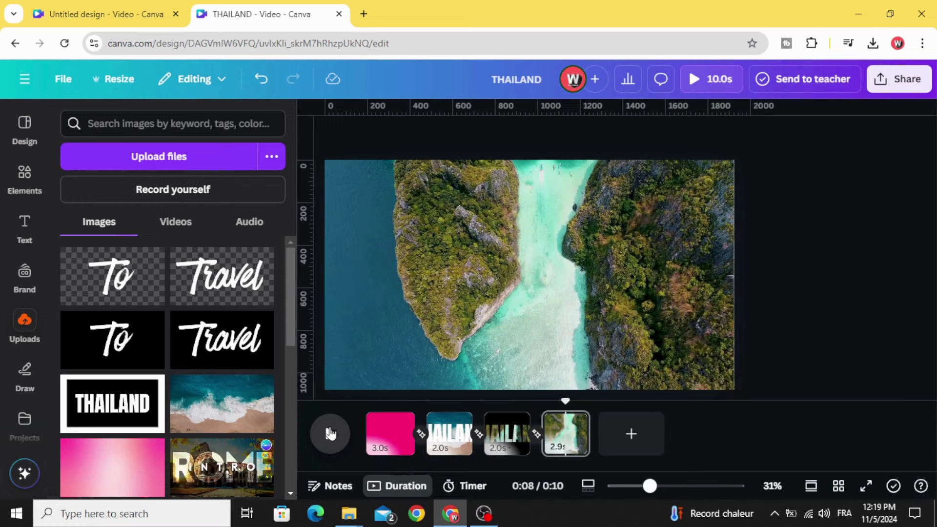
click(390, 433)
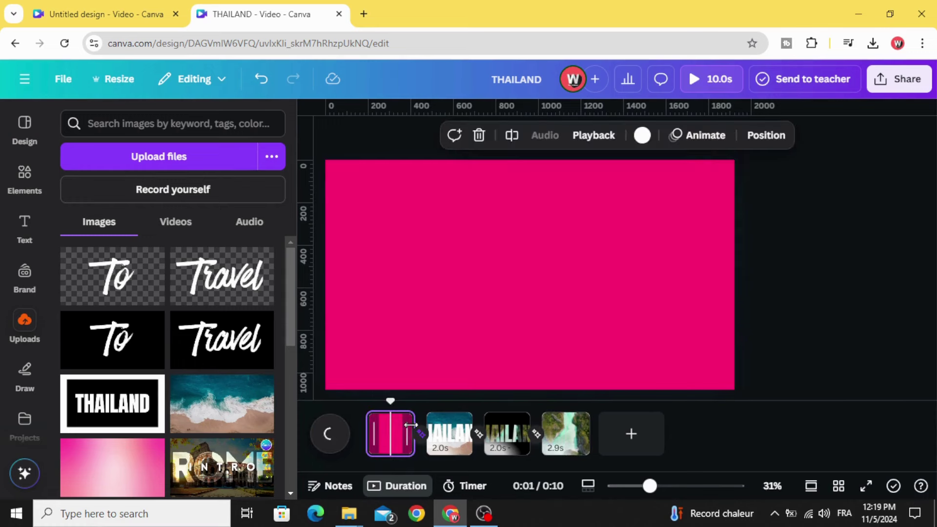
drag(421, 425, 432, 425)
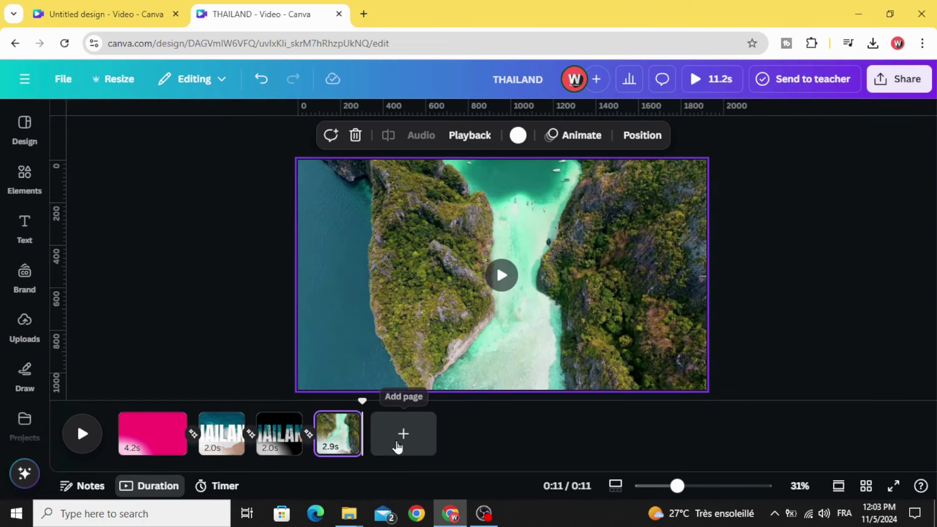
Add a fifth page after the island footage and make its background black.
click(401, 435)
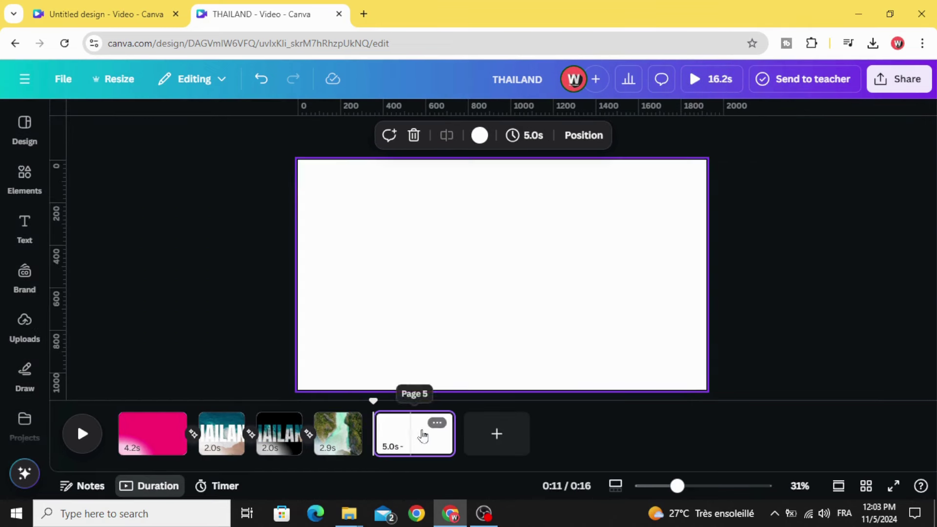
click(434, 136)
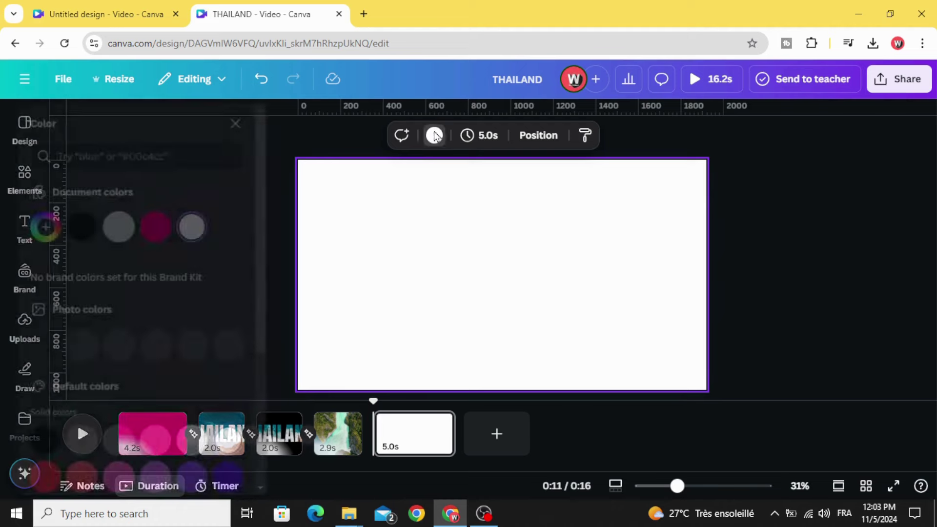
click(101, 231)
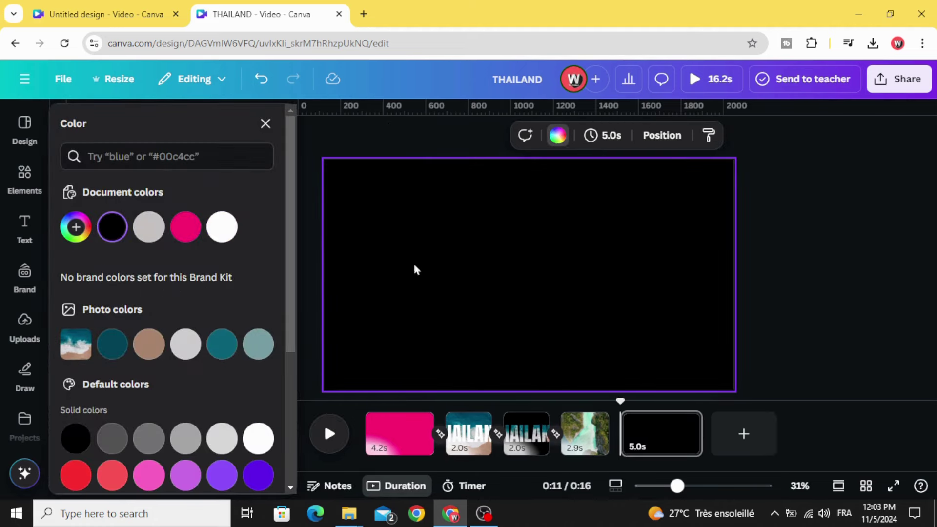
Add a heading reading "Travel" to the black page and set its font to Have Heart One.
click(24, 225)
click(155, 262)
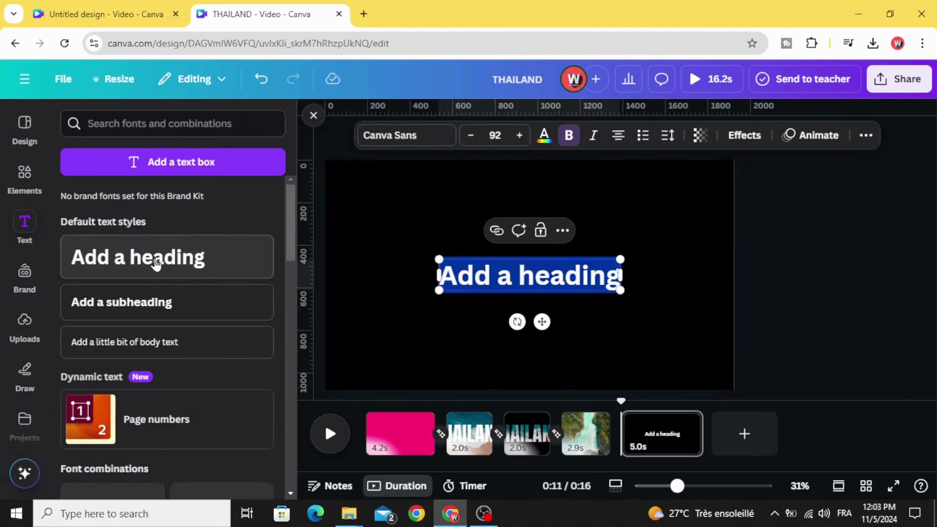
text(Travel)
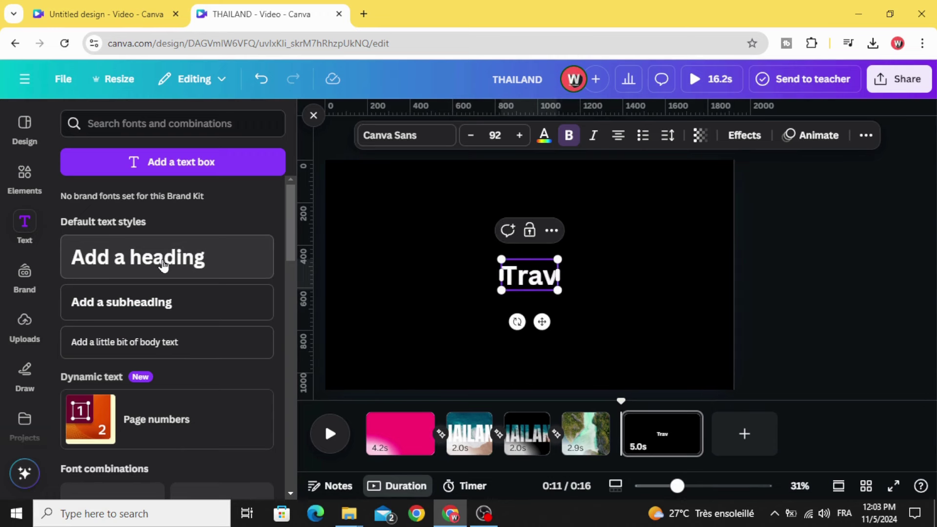
click(415, 137)
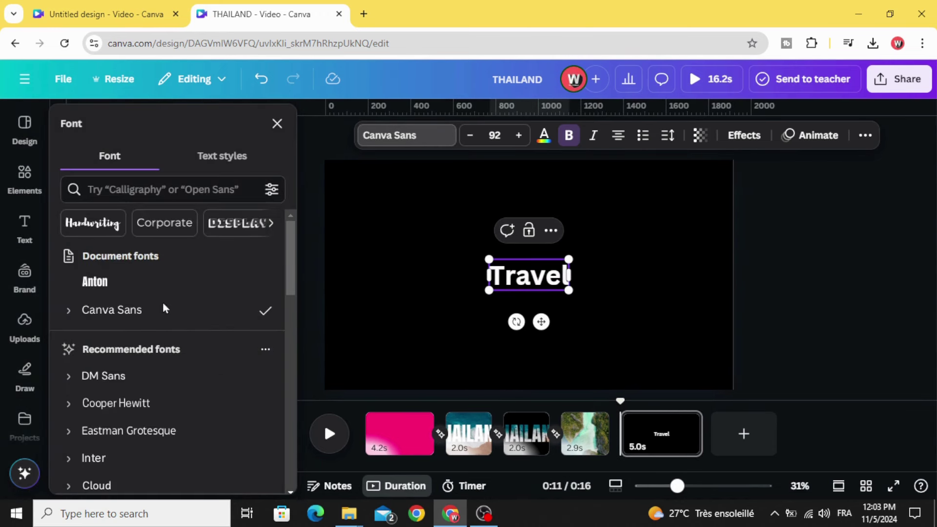
click(187, 188)
text(have)
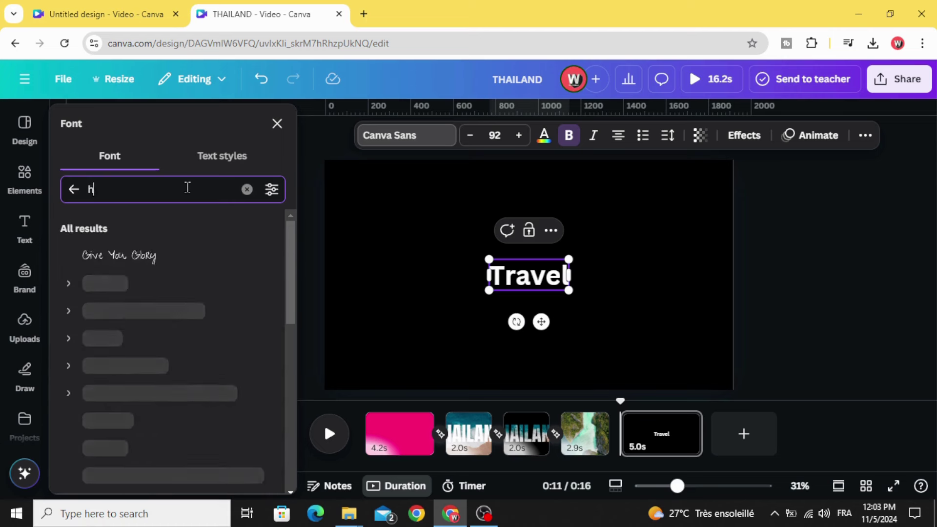
click(215, 262)
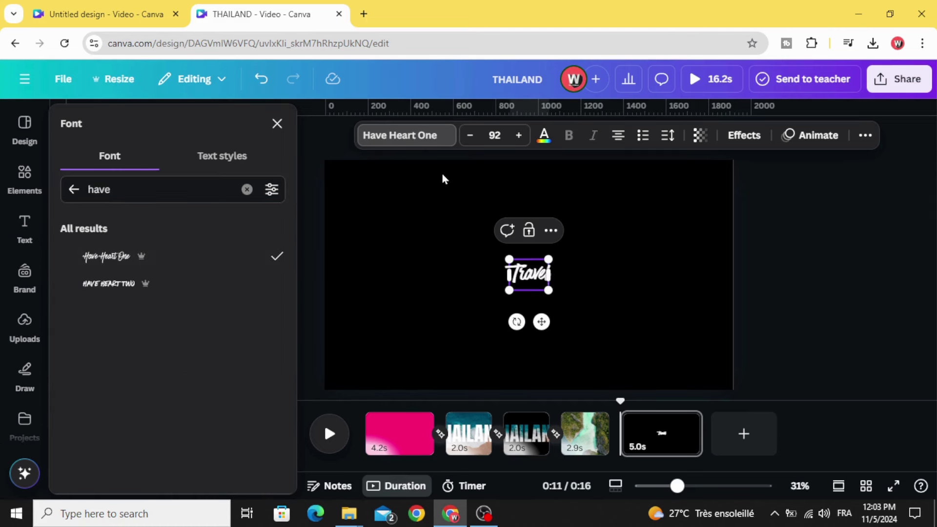
Enlarge the Travel heading to font size 702 and position it so the word fills the middle of the page.
drag(509, 258, 369, 150)
drag(548, 292, 672, 386)
drag(578, 248, 571, 275)
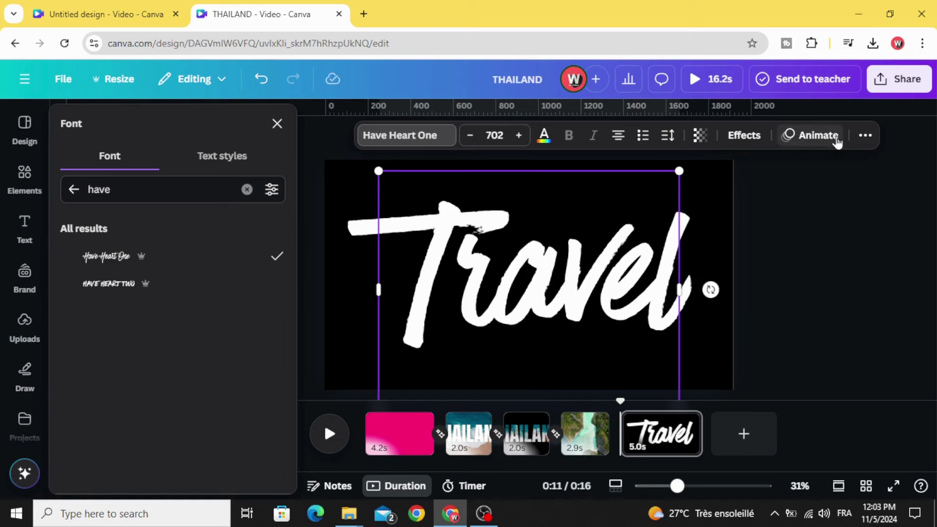
Download only page 5 with the Travel lettering as a PNG file.
click(901, 79)
scroll(689, 327, down, 1)
click(688, 322)
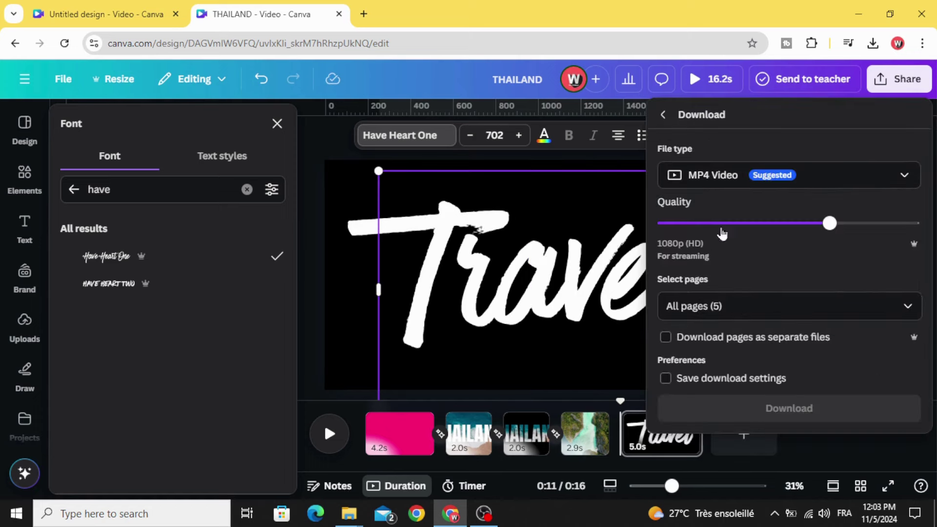
click(847, 175)
click(770, 264)
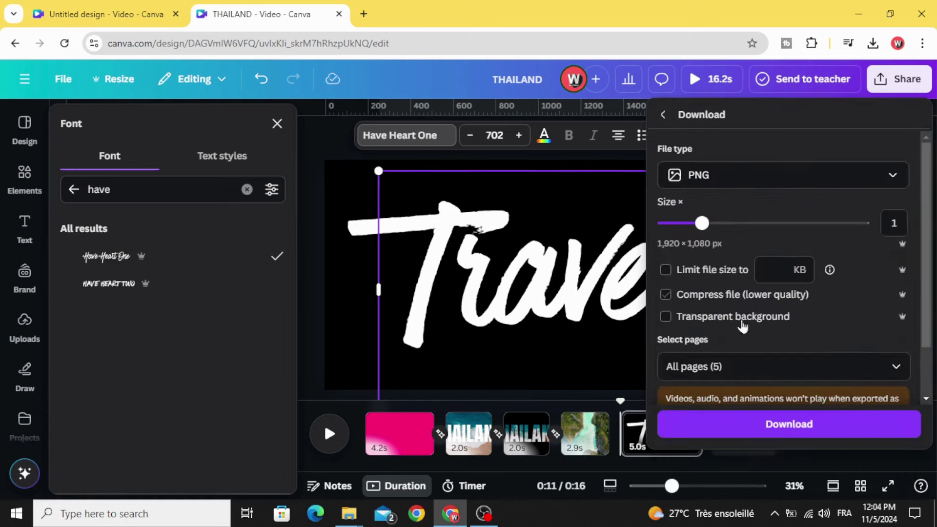
click(771, 361)
click(884, 147)
scroll(825, 211, down, 1)
scroll(825, 210, down, 1)
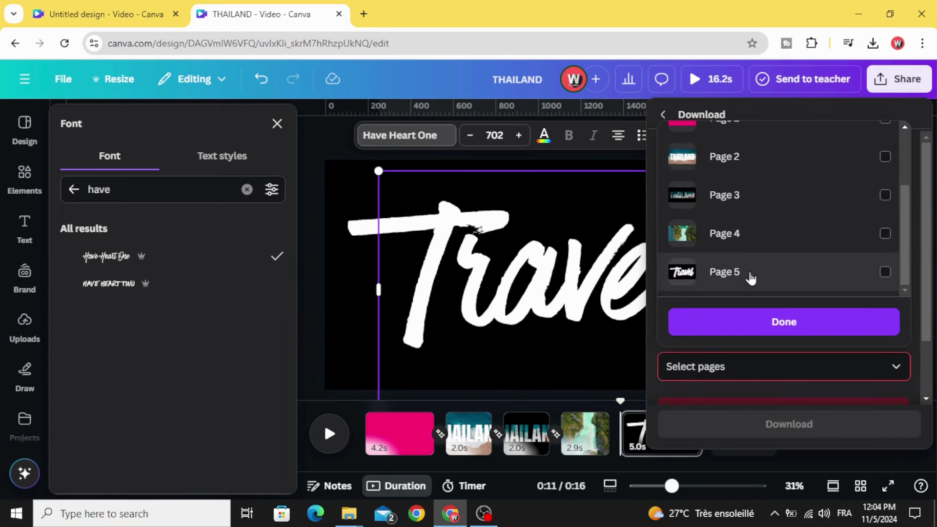
click(885, 272)
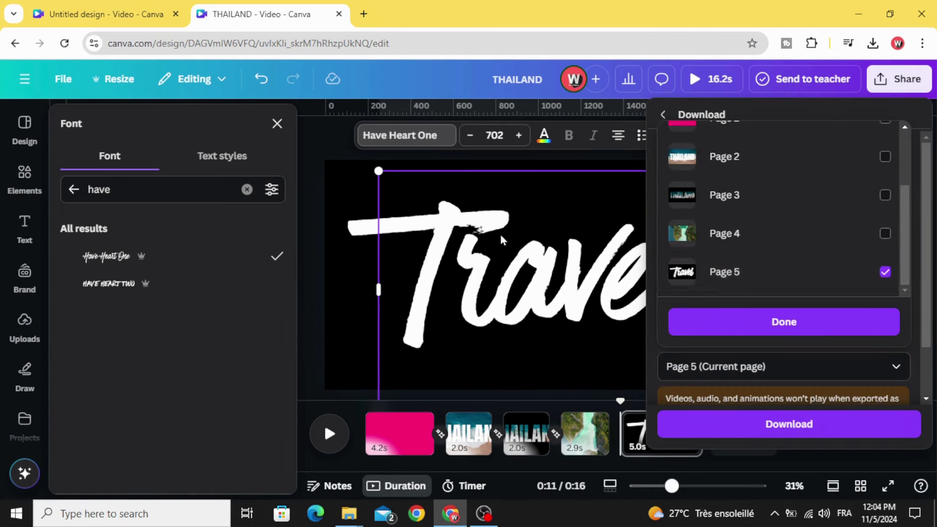
click(786, 323)
click(806, 425)
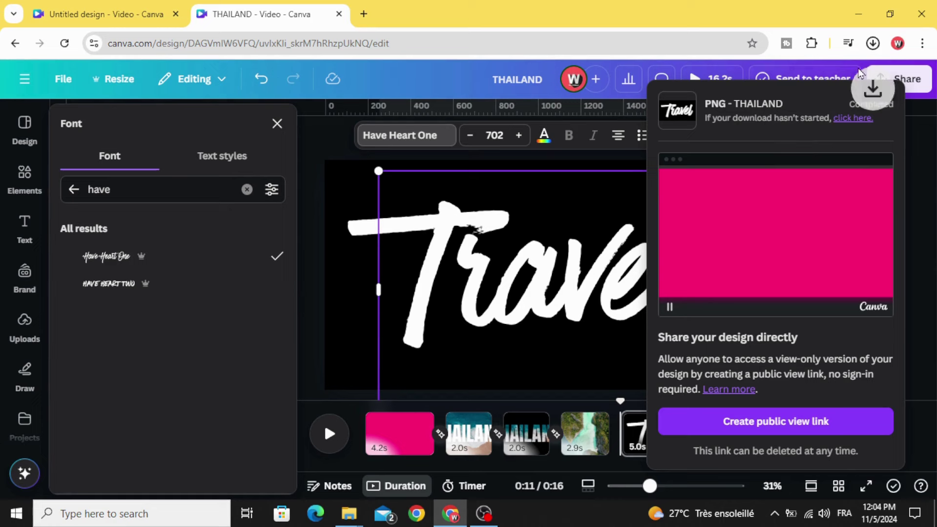
Upload the downloaded THAILAND (6).png image from the recent downloads into the design.
click(876, 44)
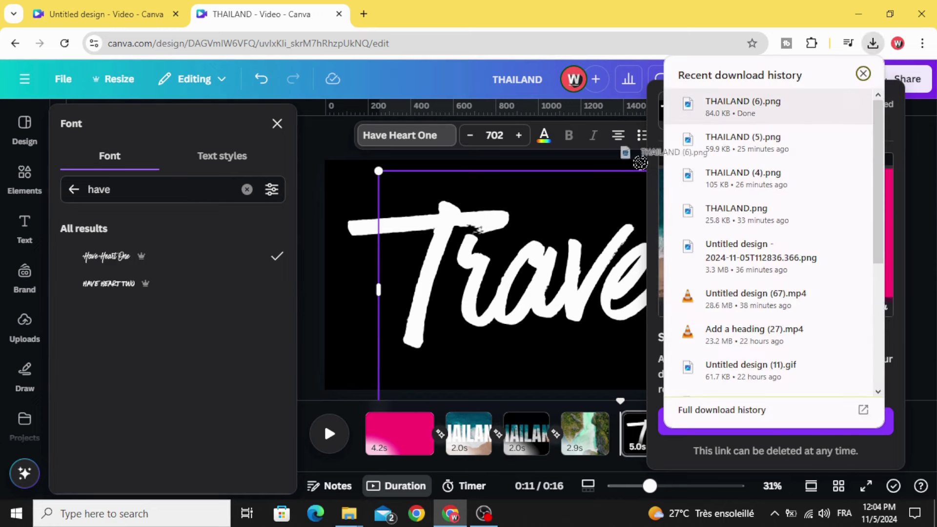
drag(820, 100, 97, 336)
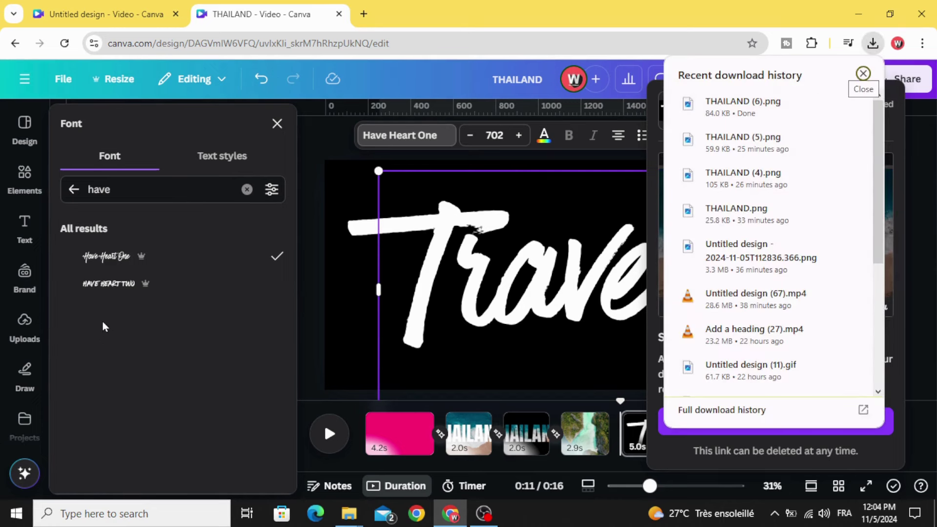
Replace the Travel heading on the black page with the word "To" and position it near the middle.
click(22, 334)
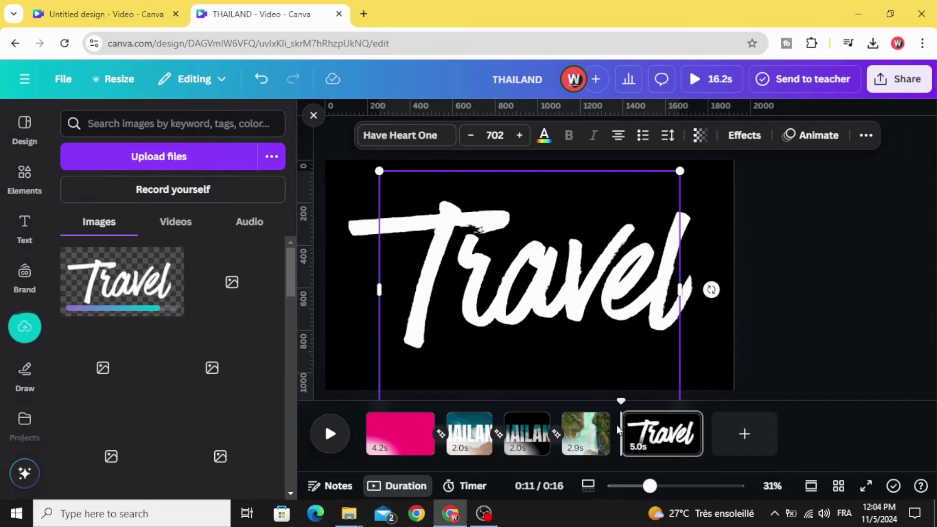
drag(577, 295, 567, 292)
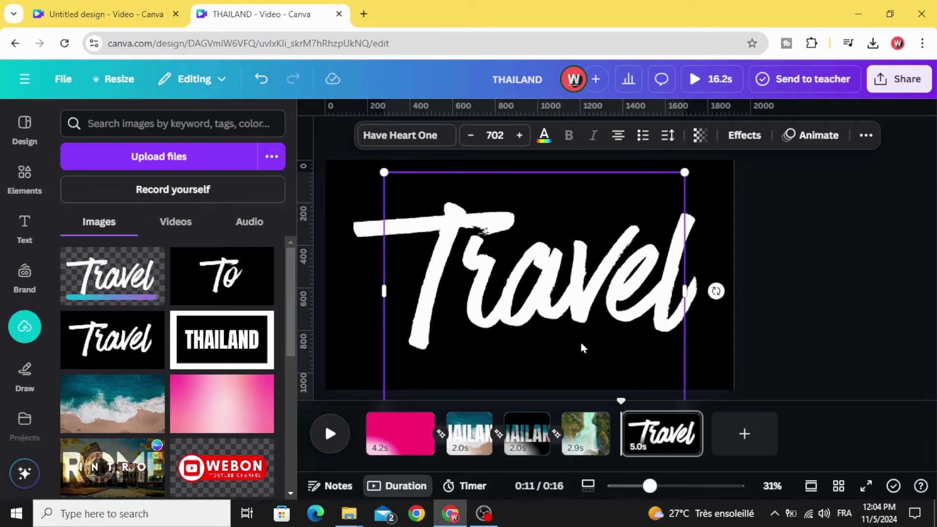
double_click(553, 280)
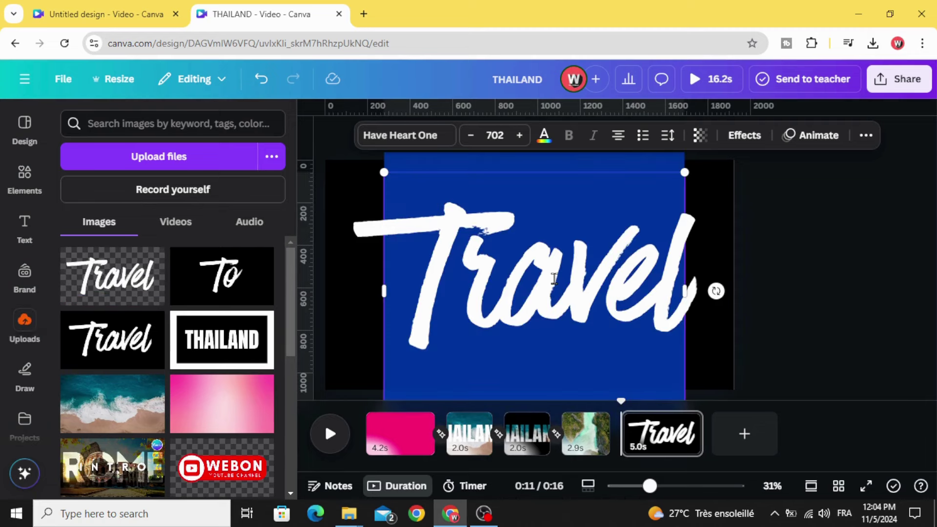
text(To)
mouse_move(593, 280)
mouse_down()
mouse_move(570, 274)
mouse_move(588, 275)
mouse_up()
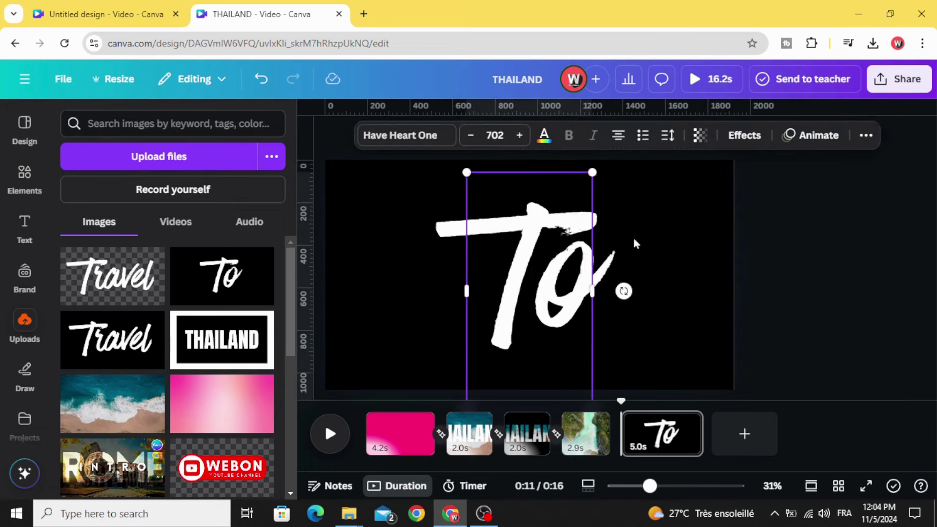
Download only page 5 with the To lettering as a PNG with a transparent background.
click(900, 79)
scroll(795, 265, down, 1)
click(686, 319)
click(757, 190)
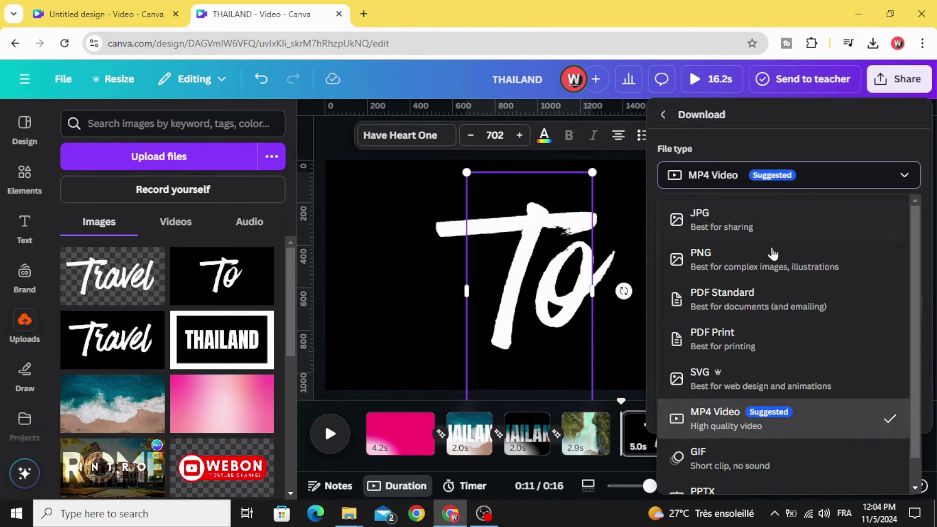
click(757, 266)
scroll(781, 288, down, 1)
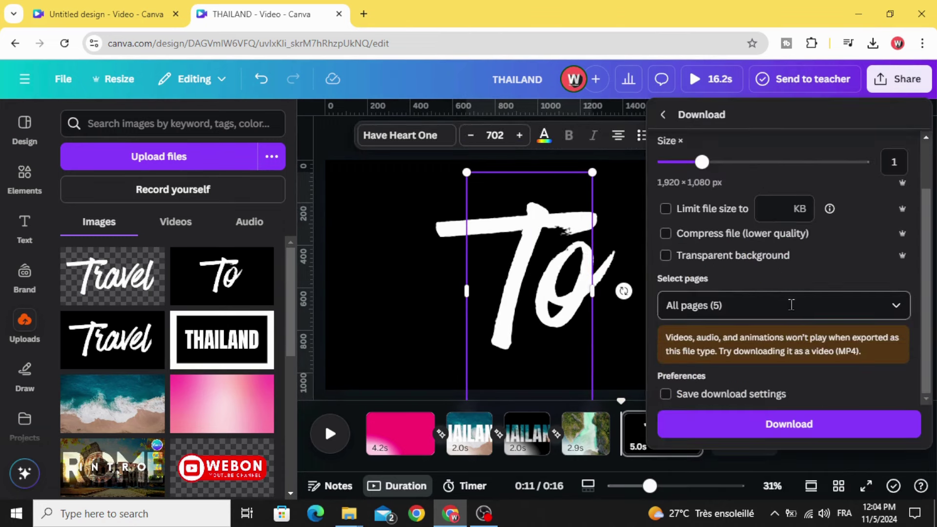
click(790, 304)
click(884, 90)
scroll(833, 200, down, 2)
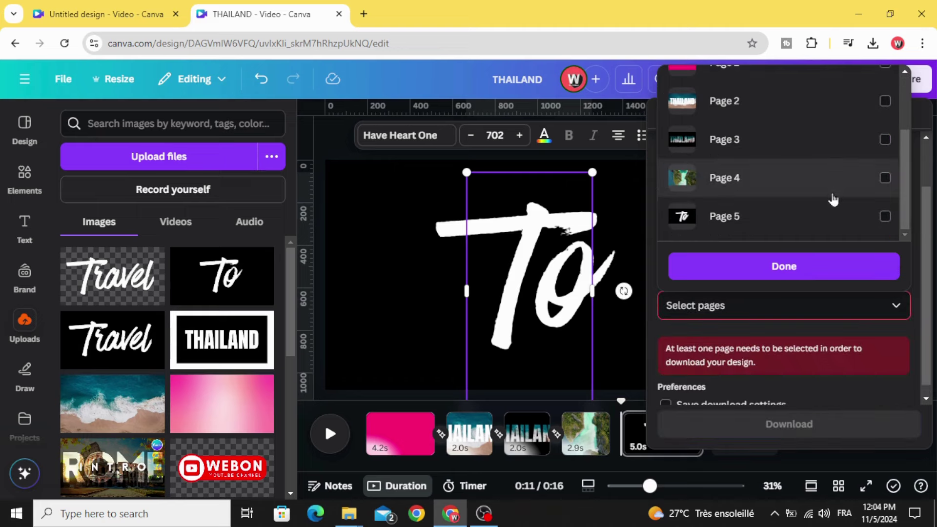
click(885, 217)
click(830, 268)
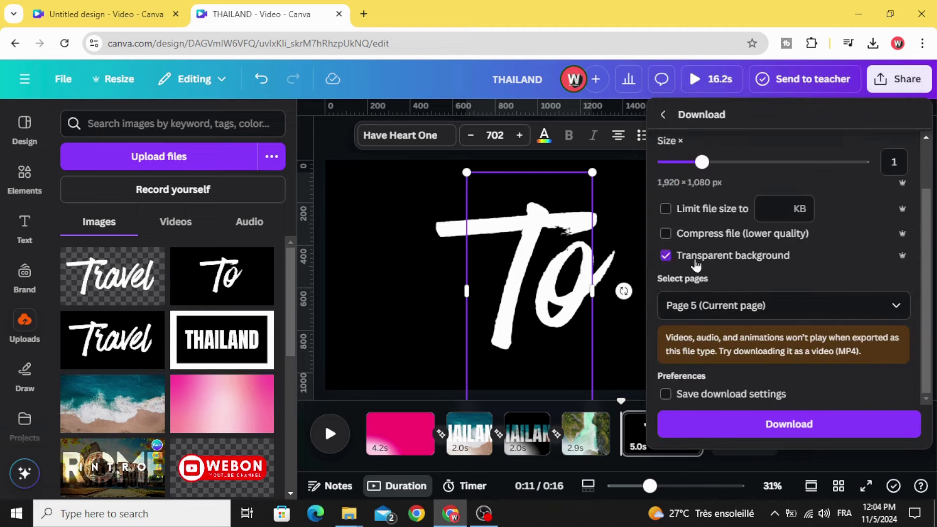
click(801, 424)
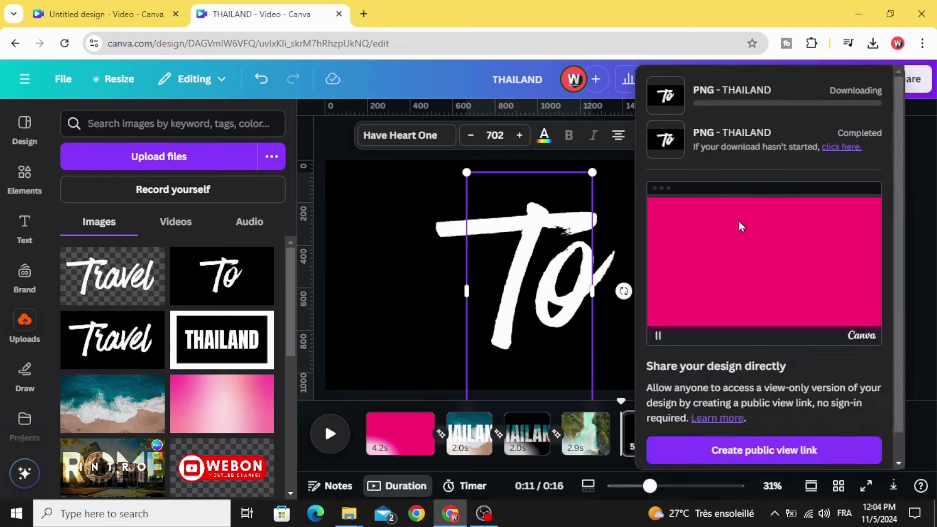
Upload the downloaded THAILAND (7).png image from the recent downloads into the design.
click(872, 43)
drag(820, 101, 185, 296)
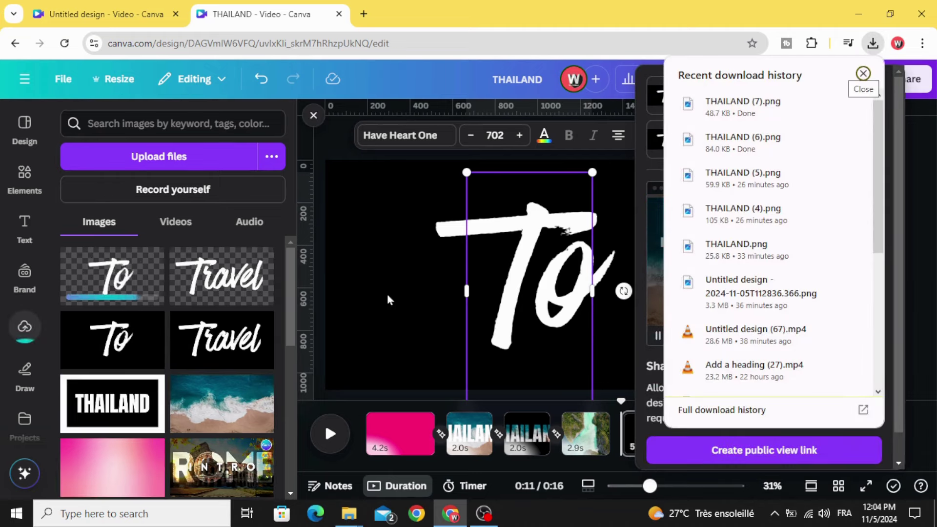
click(412, 444)
Delete the black To page at the end of the timeline.
click(685, 432)
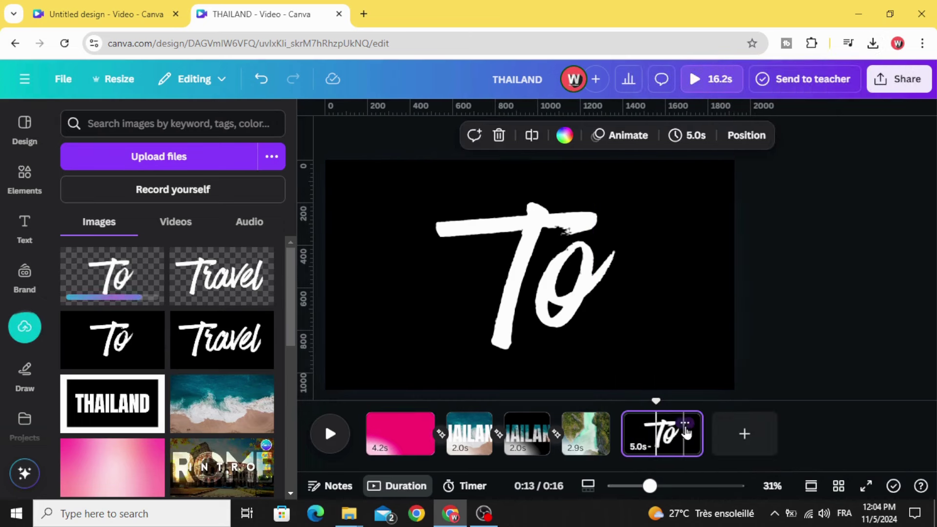
click(686, 426)
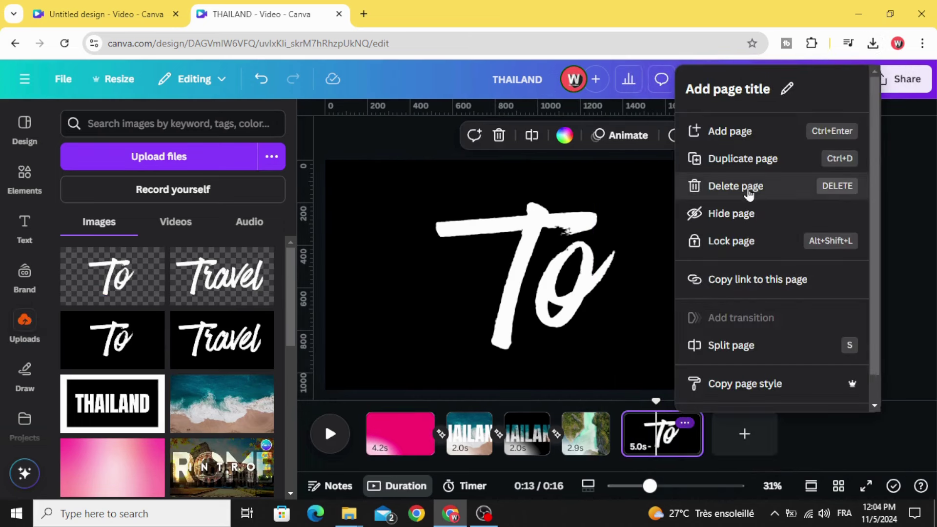
click(748, 185)
Extend the island footage page at the end of the timeline to 6.1 seconds.
click(588, 435)
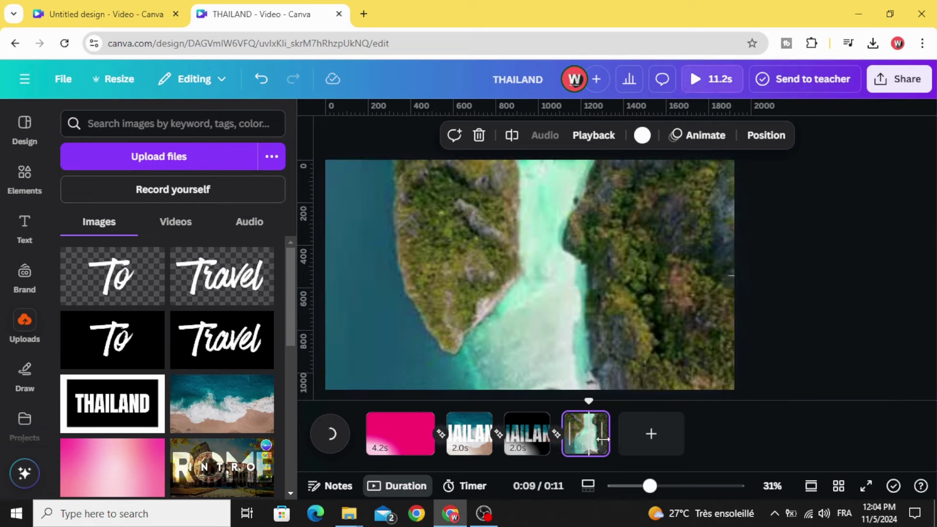
drag(610, 439, 662, 439)
click(622, 429)
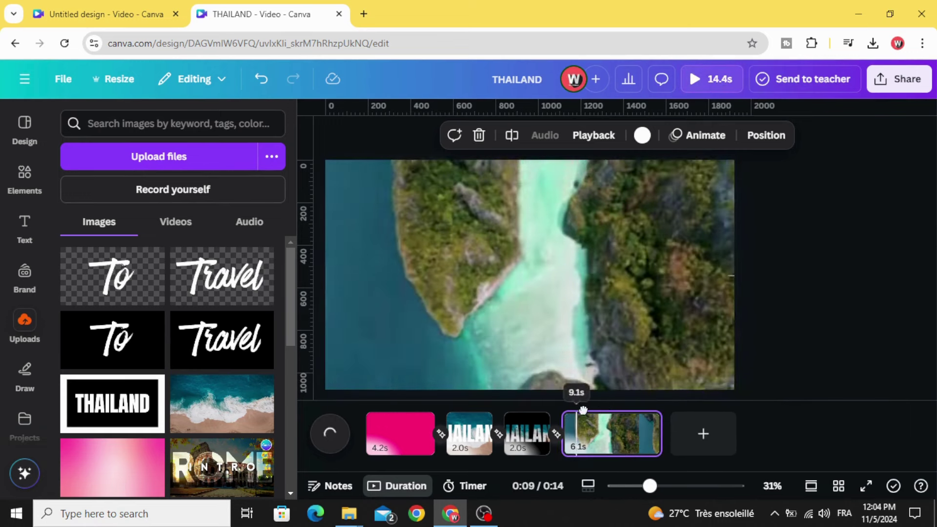
Add the transparent Travel image to the pink first page and enlarge it to fill the page.
click(386, 442)
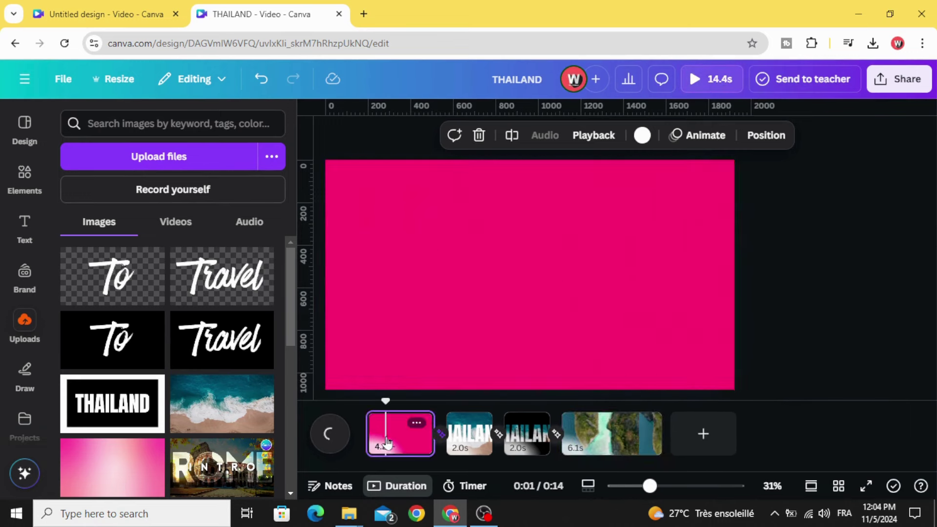
click(222, 287)
drag(418, 289, 394, 272)
drag(626, 328, 734, 386)
Show the Travel image's element timing and trim it to a short segment near the start of the pink page.
right_click(596, 268)
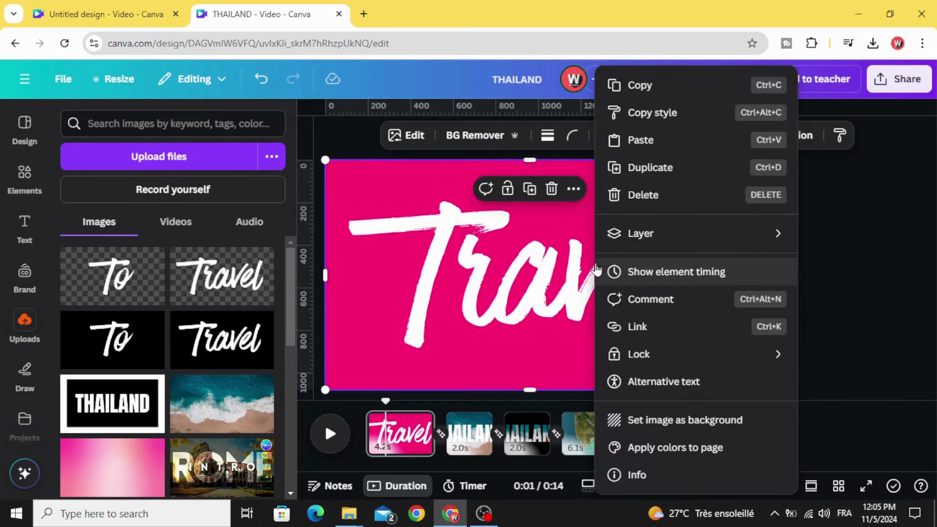
click(686, 277)
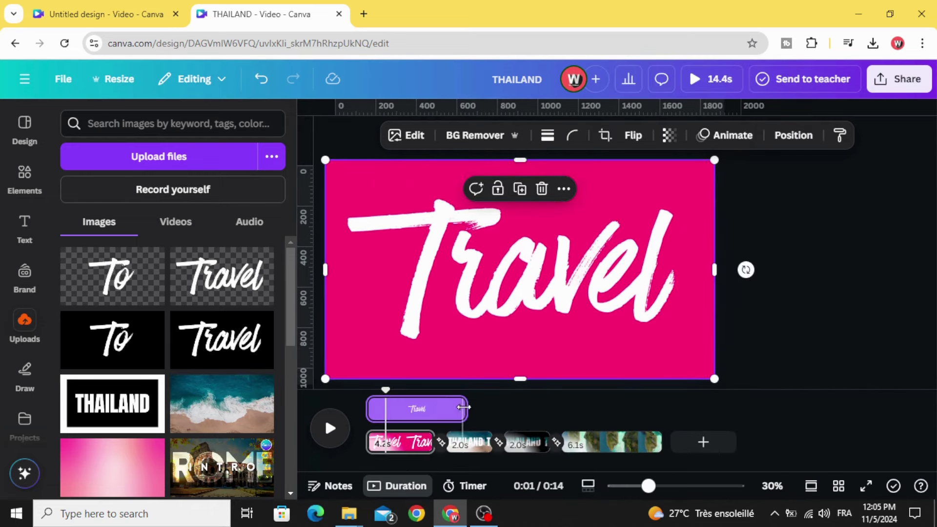
drag(445, 409, 372, 410)
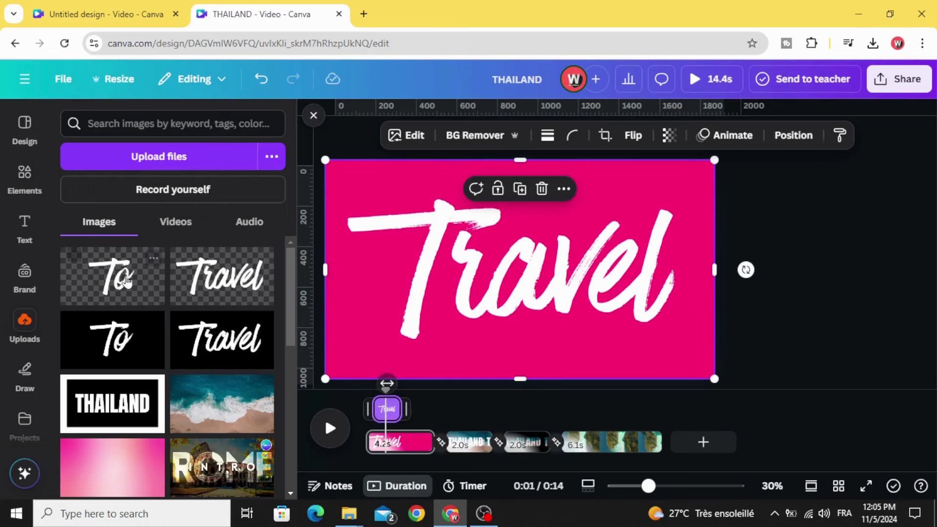
Add the transparent To image at full page size and trim its timing to a short segment directly after Travel.
click(114, 279)
drag(478, 282, 432, 257)
drag(582, 303, 672, 351)
drag(372, 382, 403, 385)
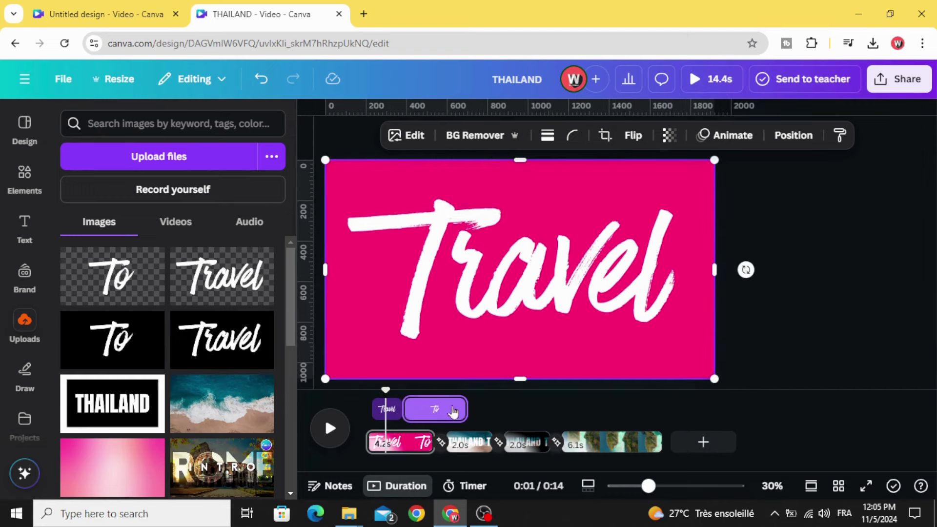
drag(464, 409, 419, 411)
Apply the Brush animation to the Travel image and set it to animate on both enter and exit.
click(387, 408)
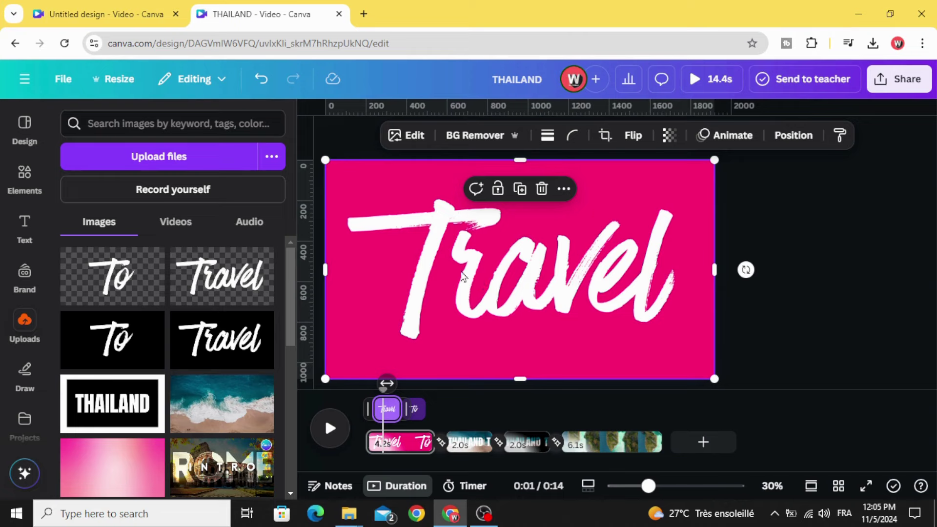
click(729, 136)
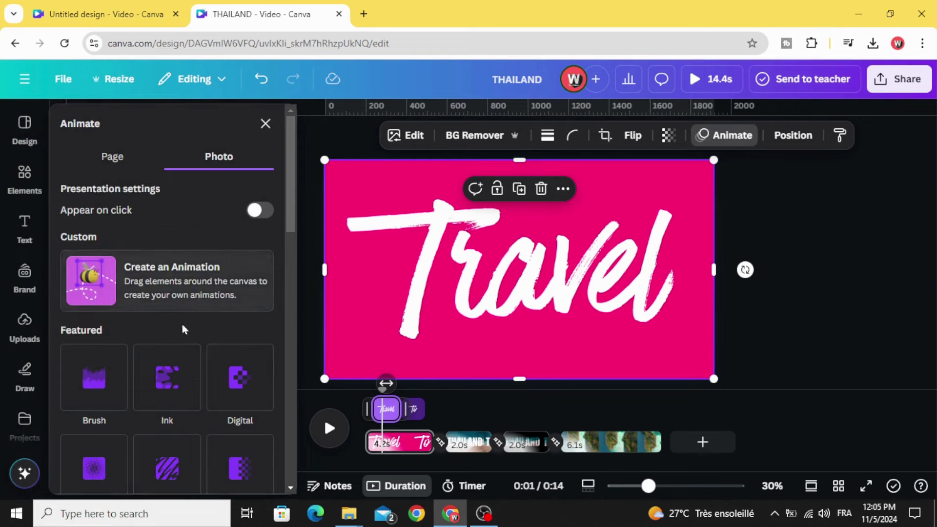
click(89, 375)
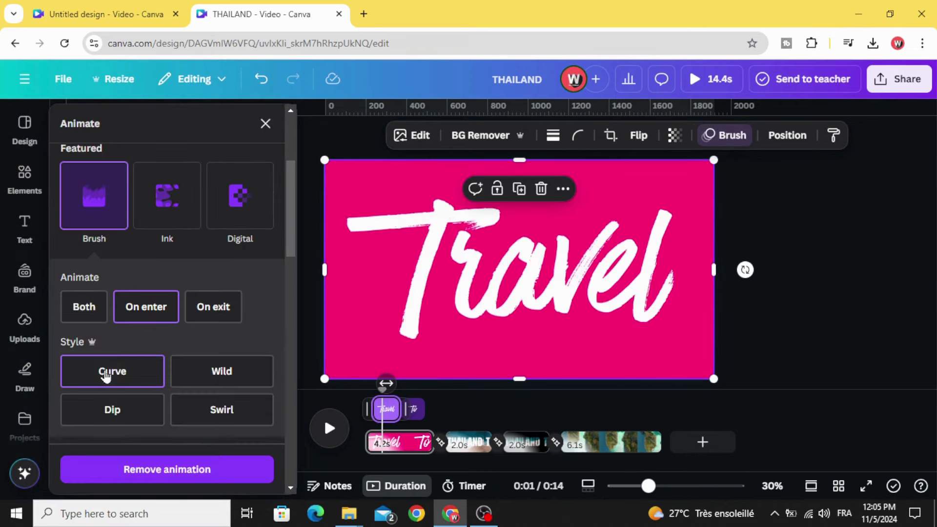
click(89, 312)
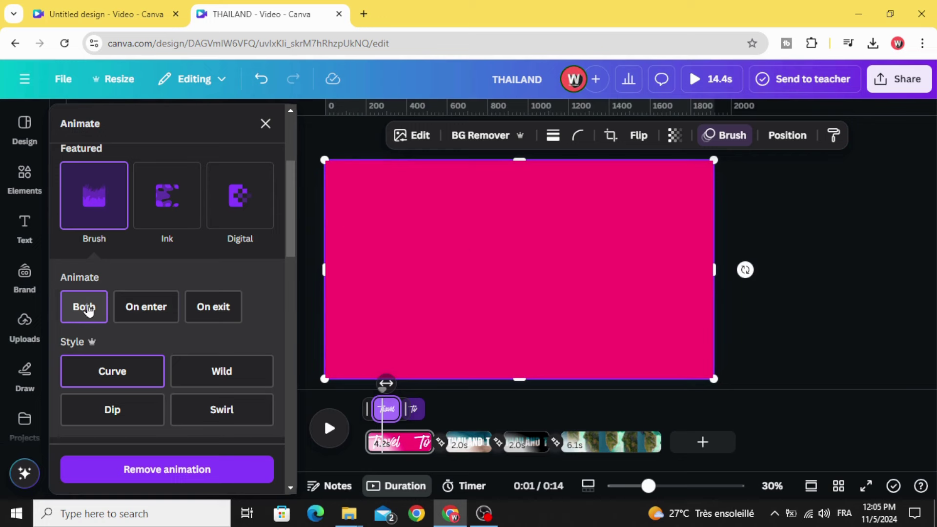
Give the To image the Brush animation, set to Both for enter and exit.
click(414, 411)
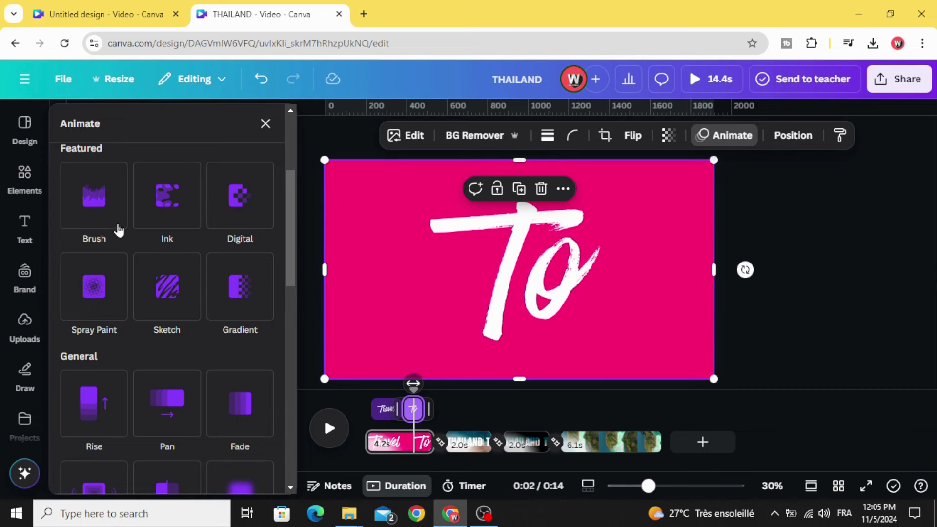
click(90, 201)
click(92, 311)
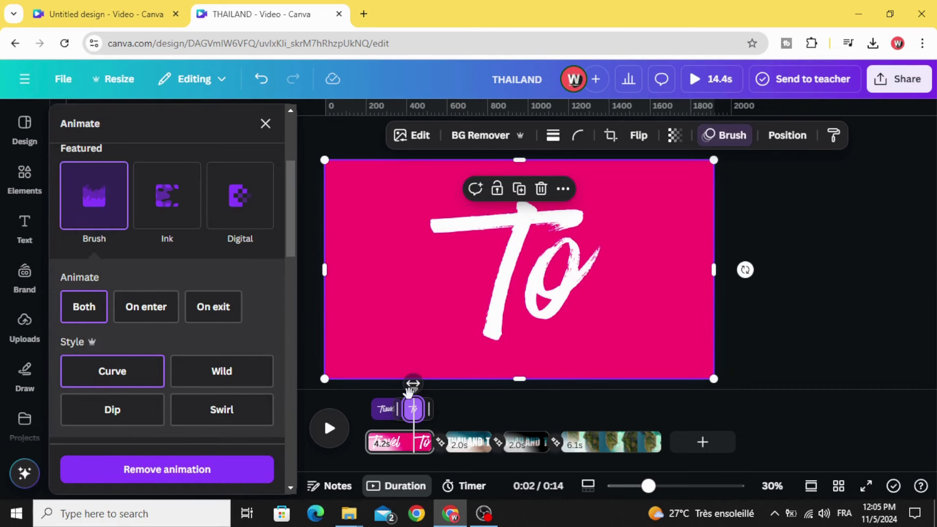
Return the playhead to the start of the pink page and preview the animated Travel and To lettering.
click(391, 452)
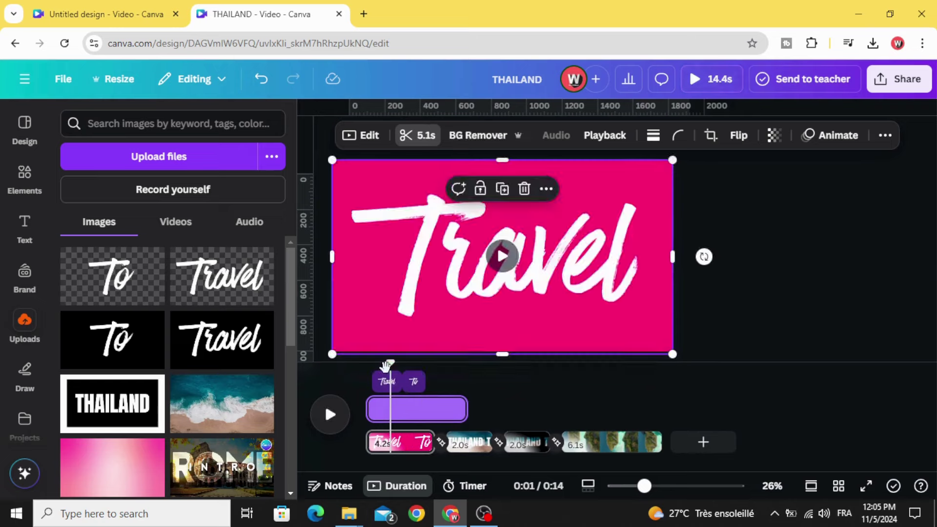
drag(383, 367, 362, 369)
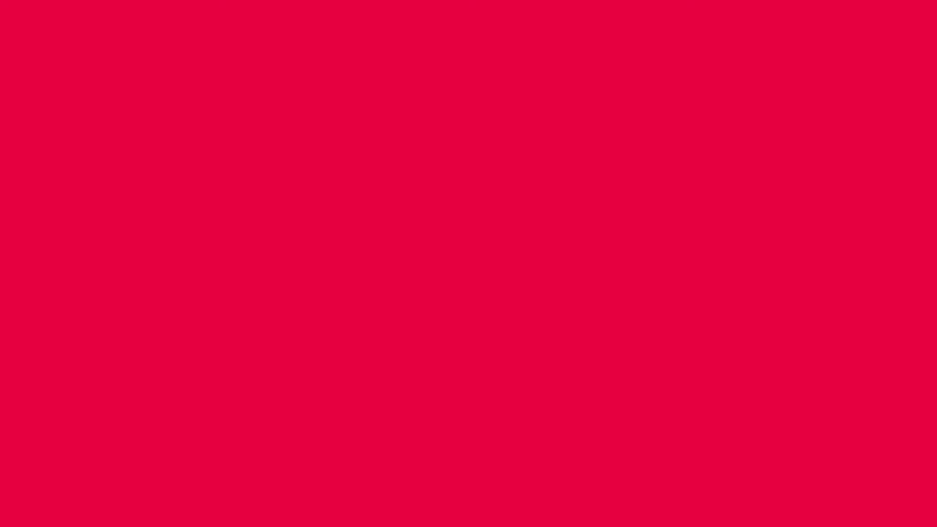